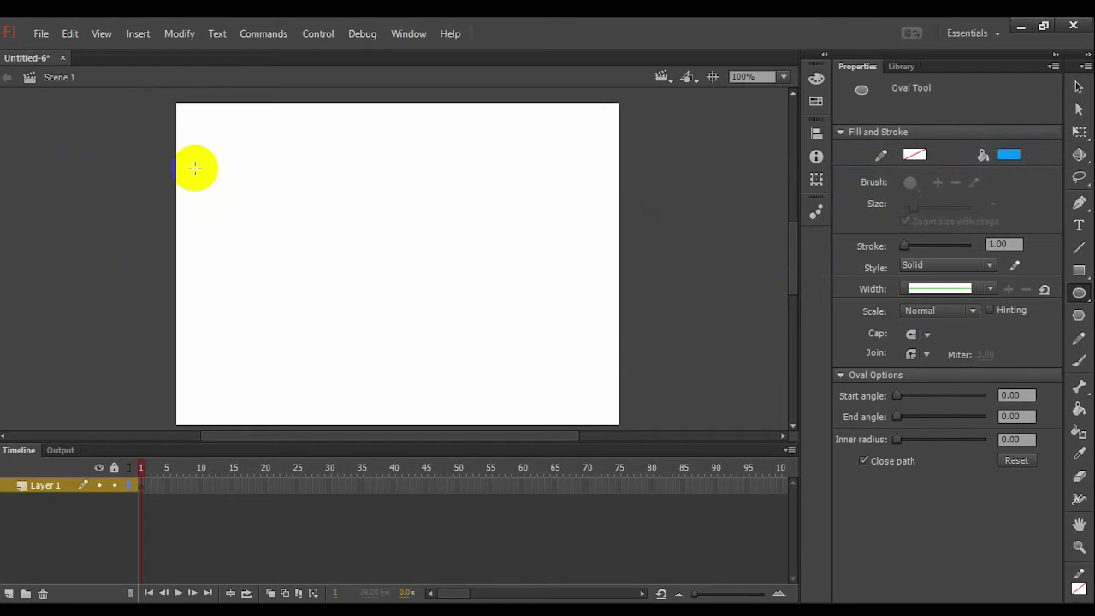
# - Draw a blue circle without an outline, about 79.5 px wide, in the upper-left corner of the stage
pyautogui.moveTo(199, 135); pyautogui.dragTo(262, 200)
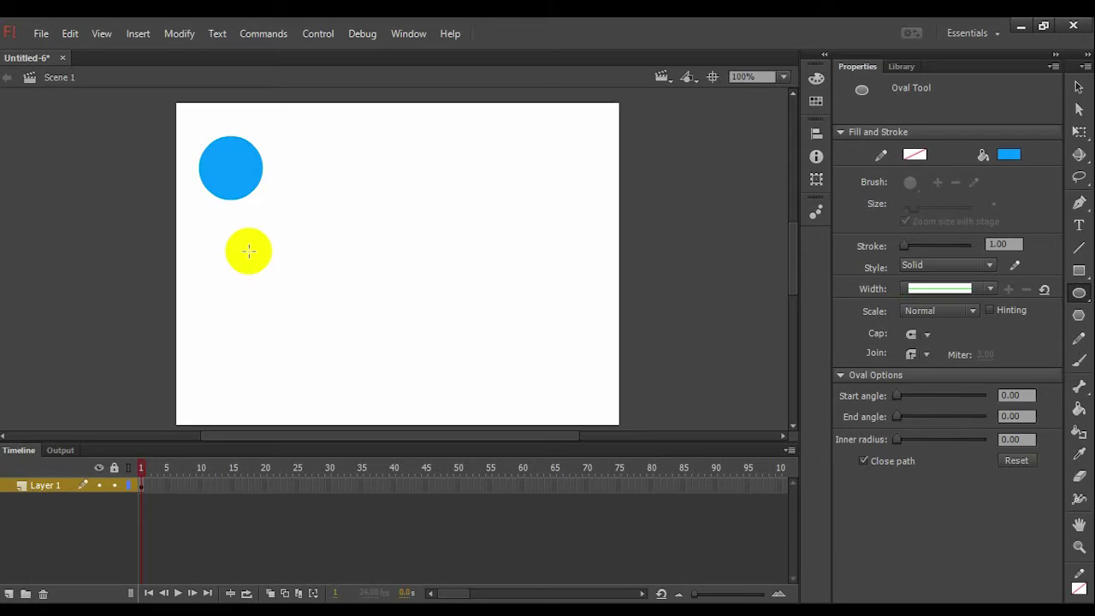
pyautogui.click(147, 485)
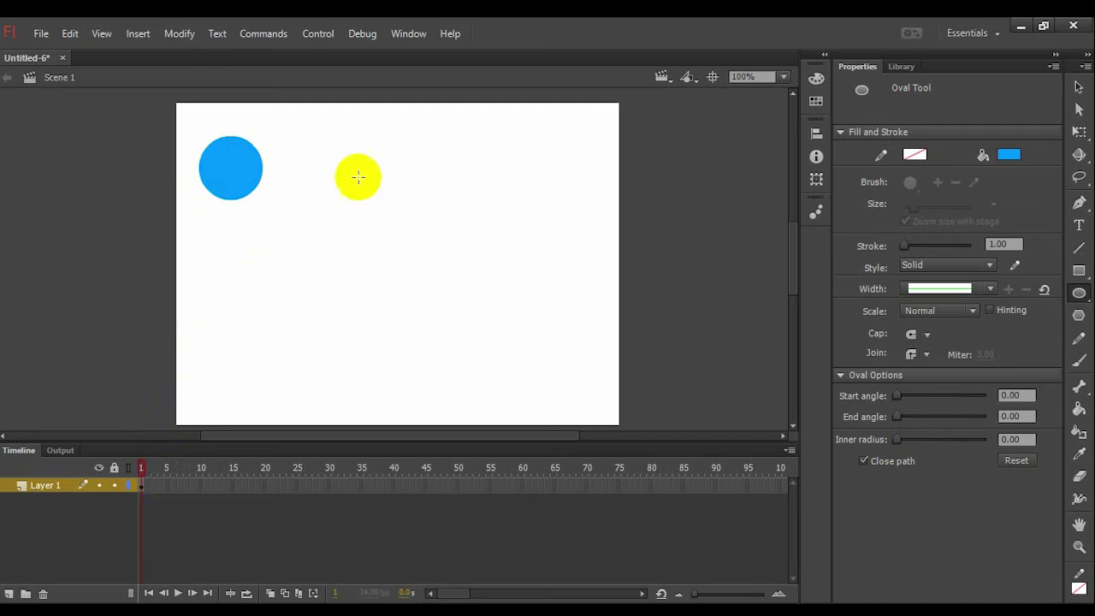
pyautogui.click(146, 487)
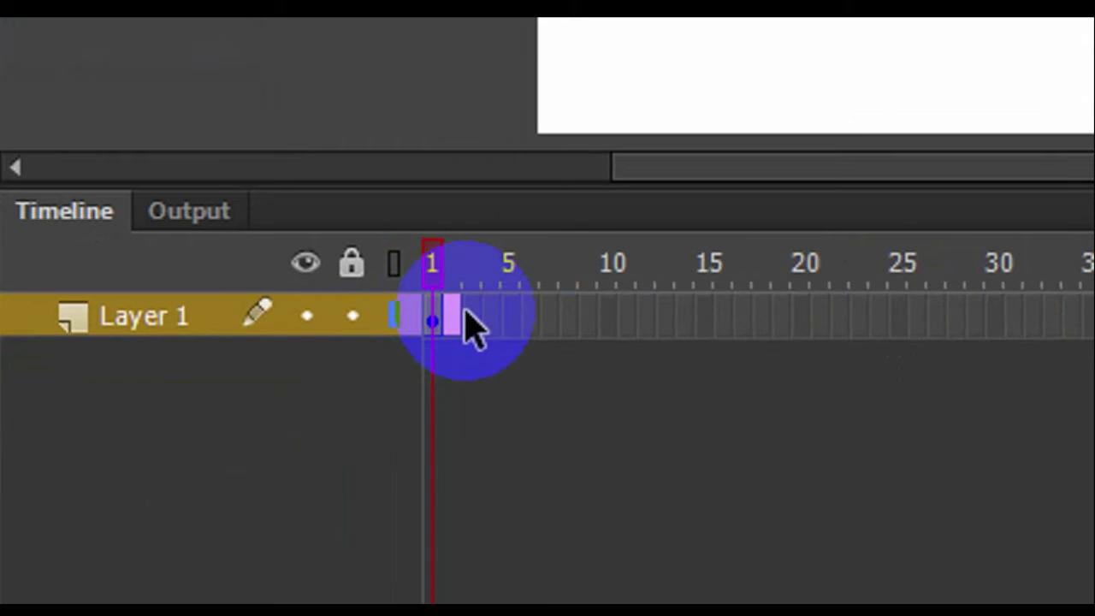
pyautogui.click(151, 486)
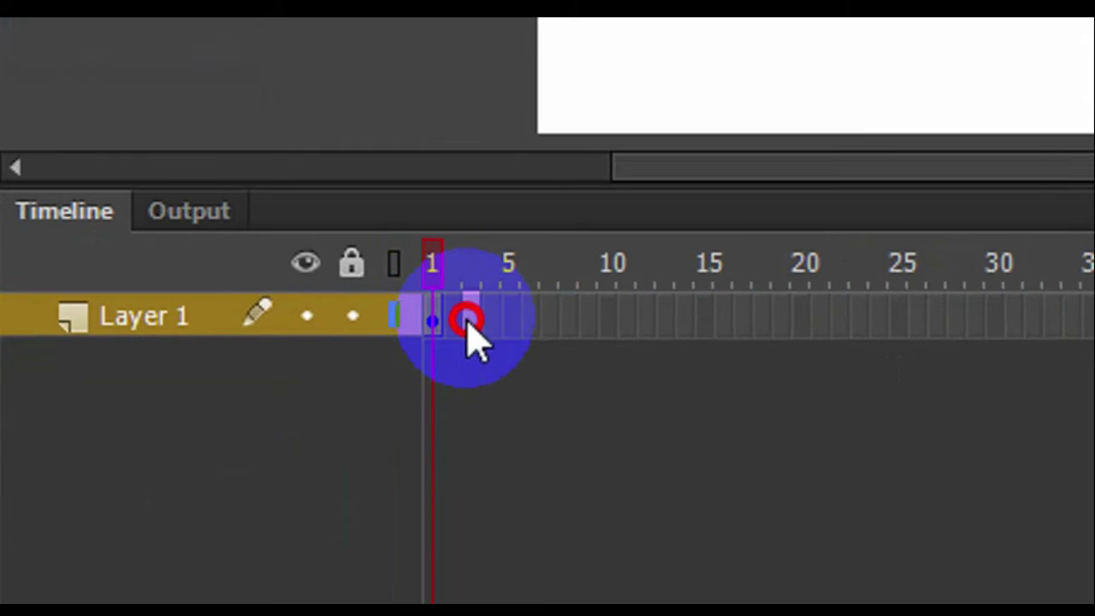
pyautogui.moveTo(477, 316); pyautogui.dragTo(594, 316)
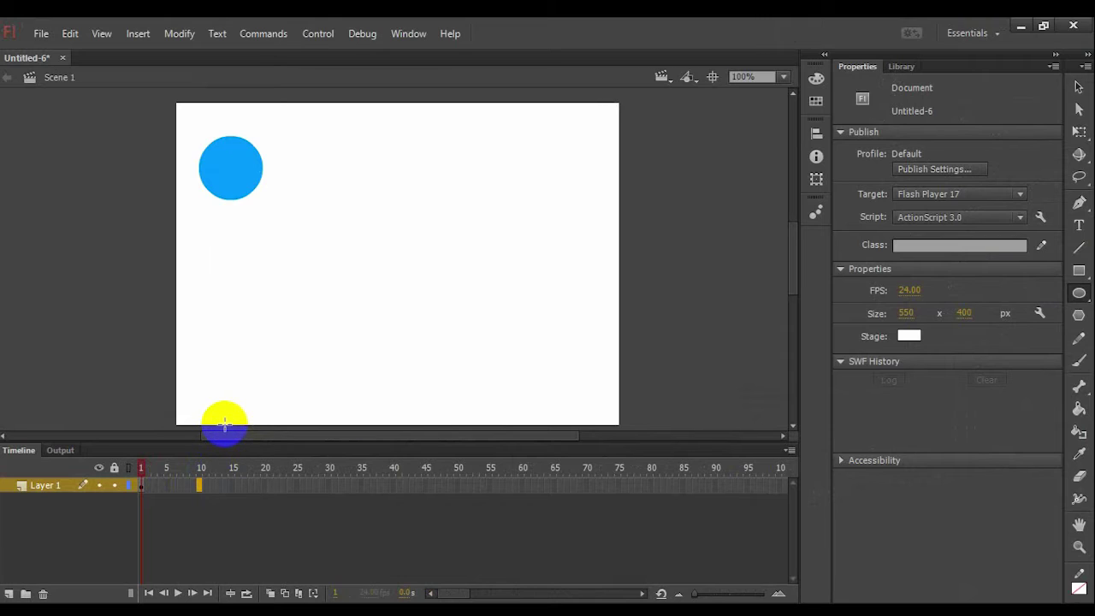
# - Try a motion tween on the circle in frame 1, converting it to a symbol, and undo it
pyautogui.click(142, 486)
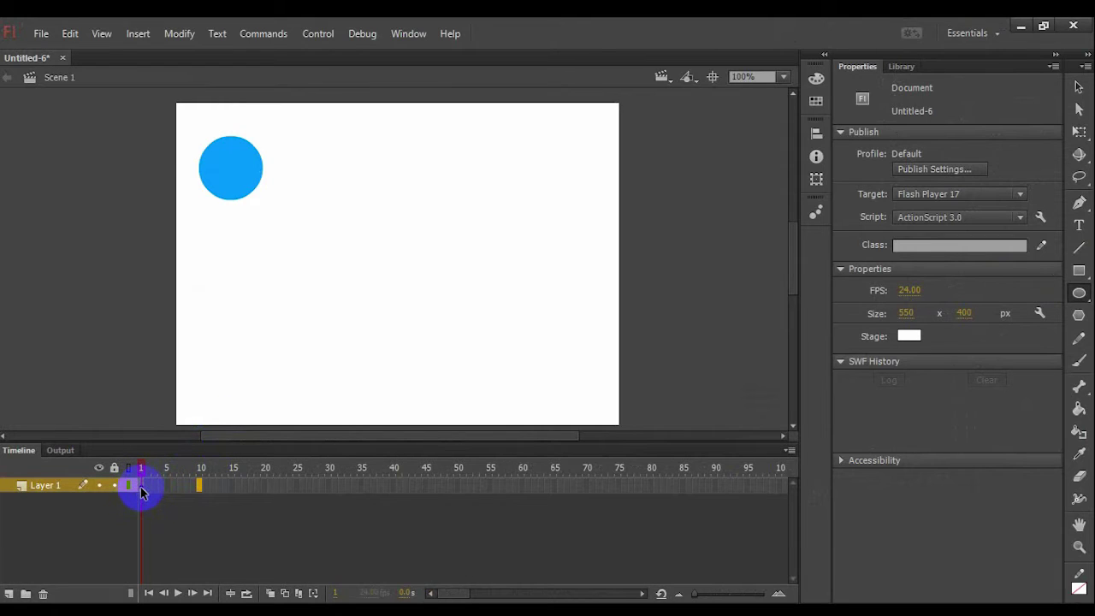
pyautogui.click(142, 489)
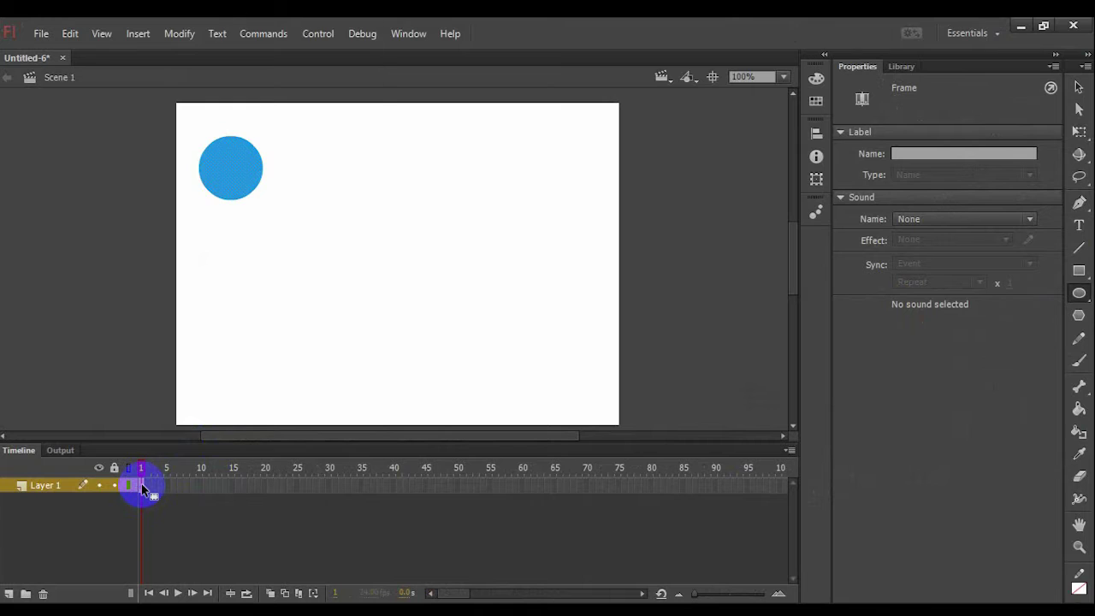
pyautogui.rightClick(142, 489)
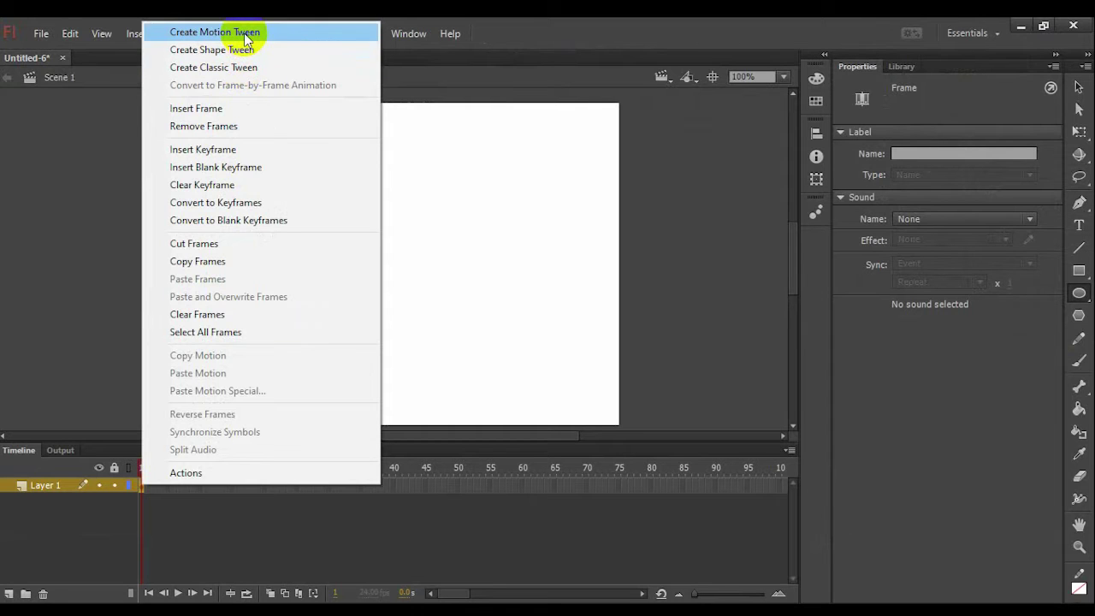
pyautogui.click(188, 35)
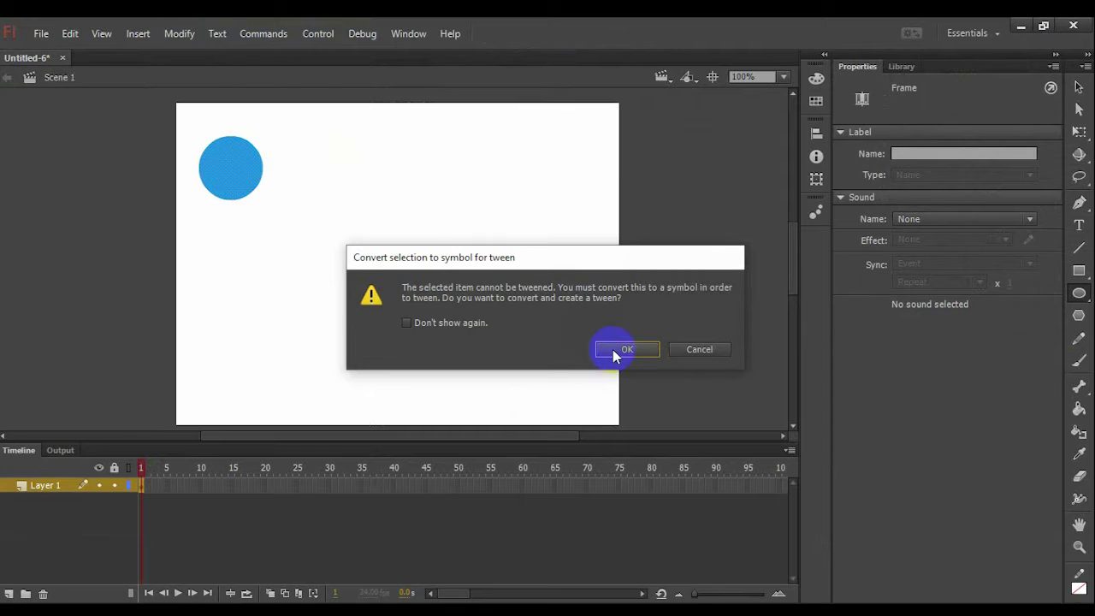
pyautogui.click(614, 351)
pyautogui.moveTo(141, 485); pyautogui.dragTo(285, 490)
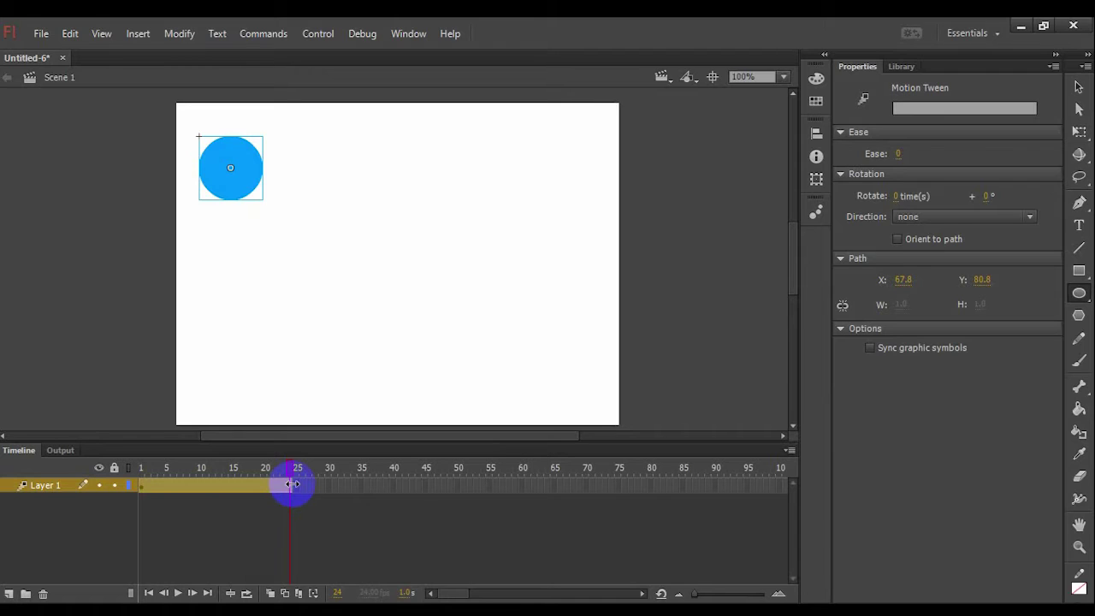
pyautogui.hotkey('ctrl', 'z')
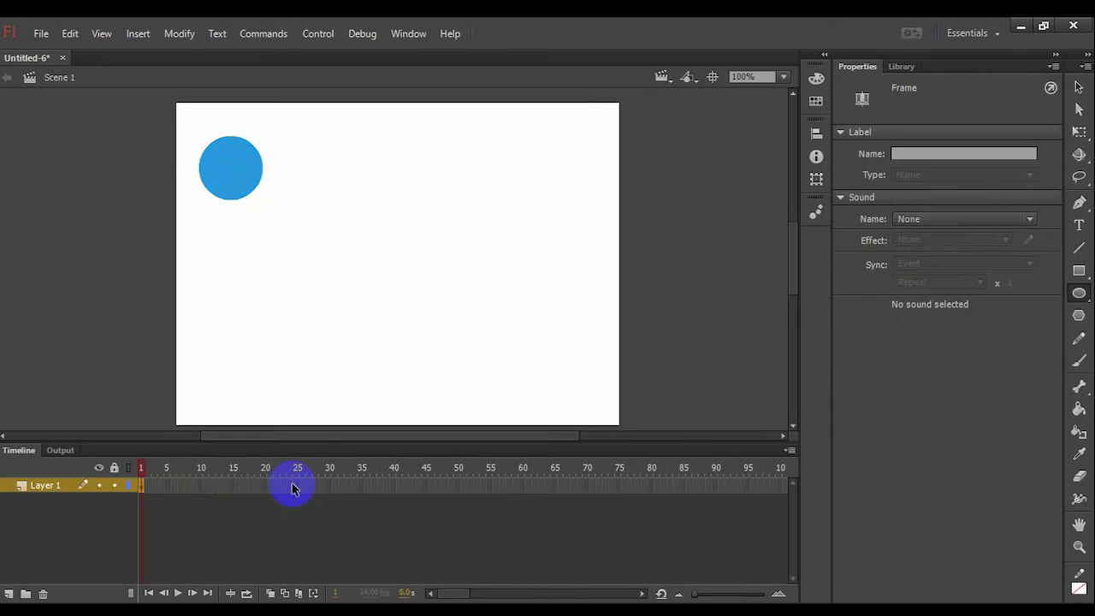
# - Create a classic tween on frame 1 of Layer 1 and insert a keyframe at frame 50
pyautogui.rightClick(141, 483)
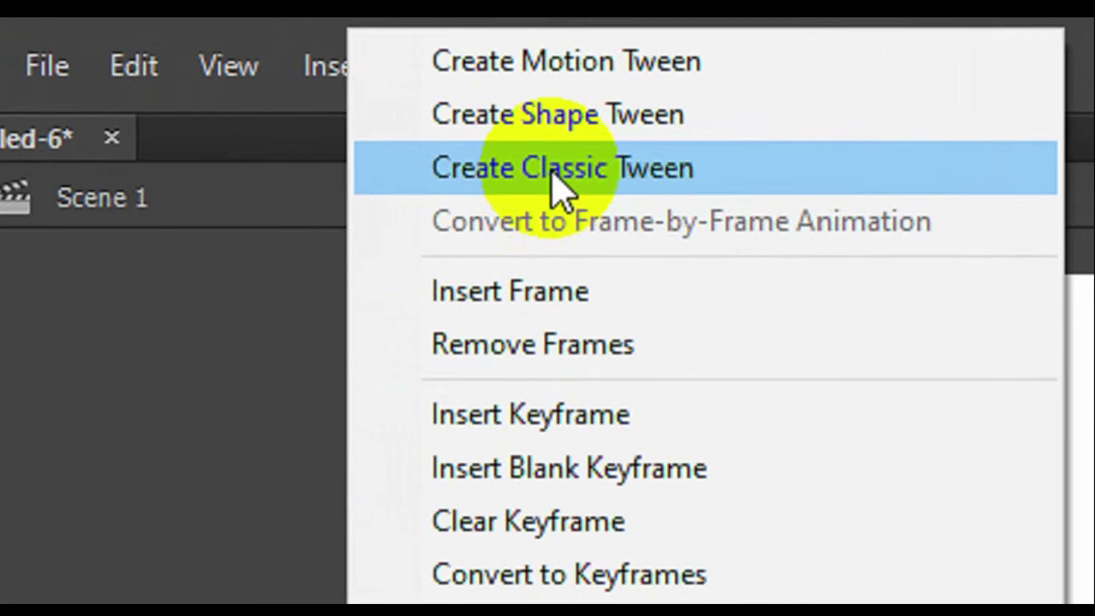
pyautogui.click(554, 182)
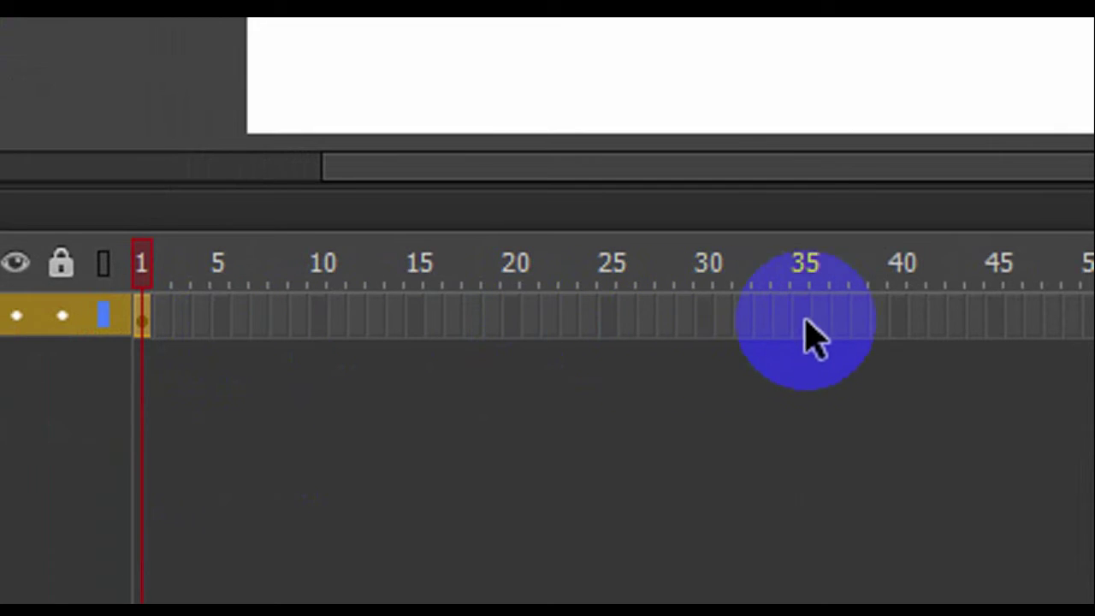
pyautogui.click(1089, 320)
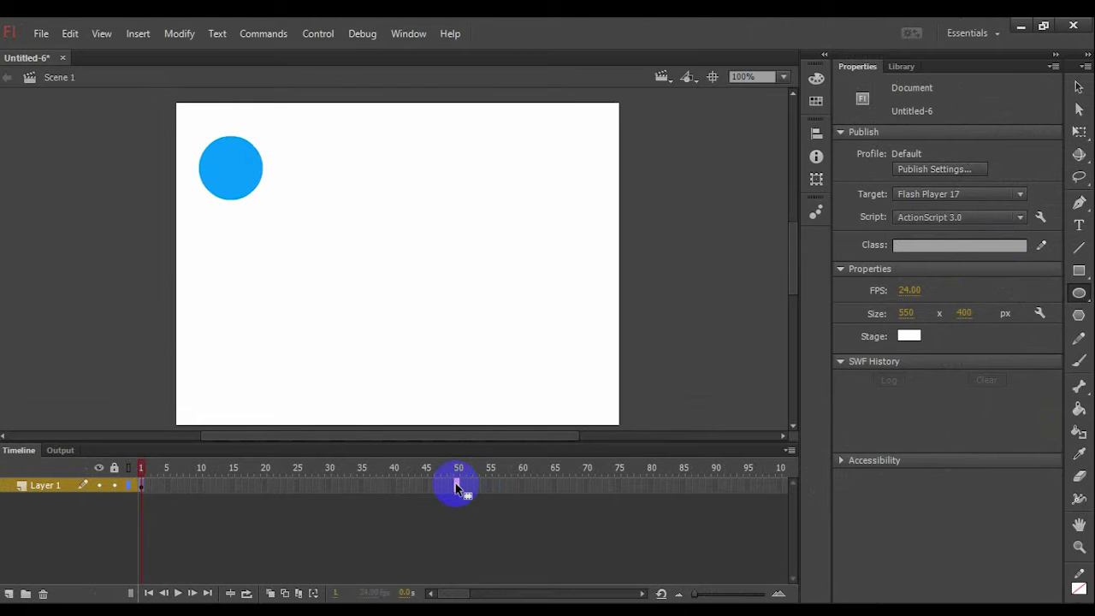
pyautogui.rightClick(456, 487)
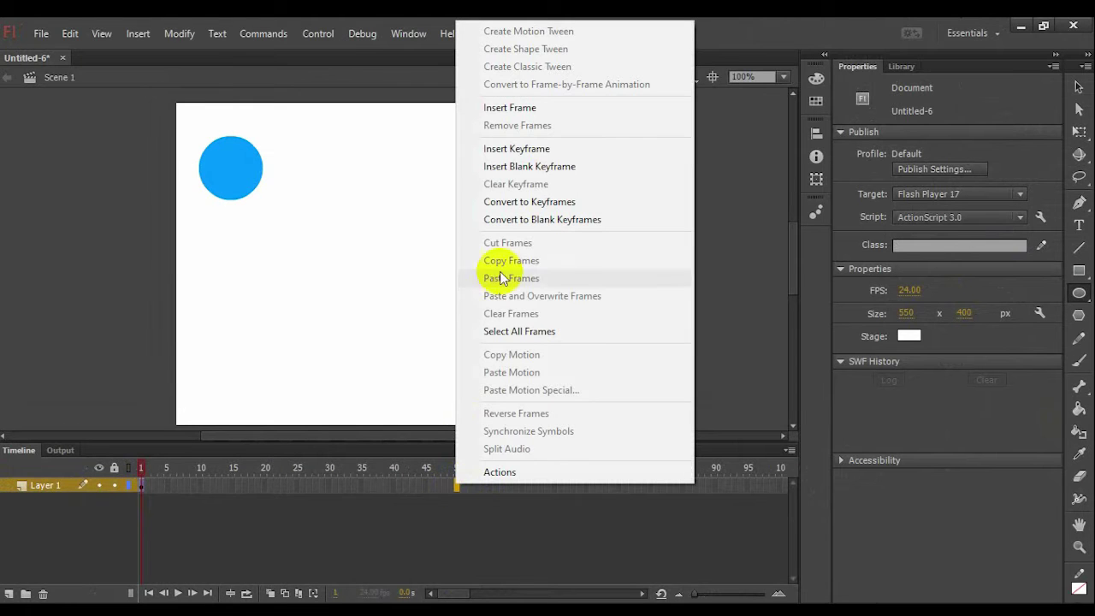
pyautogui.click(507, 151)
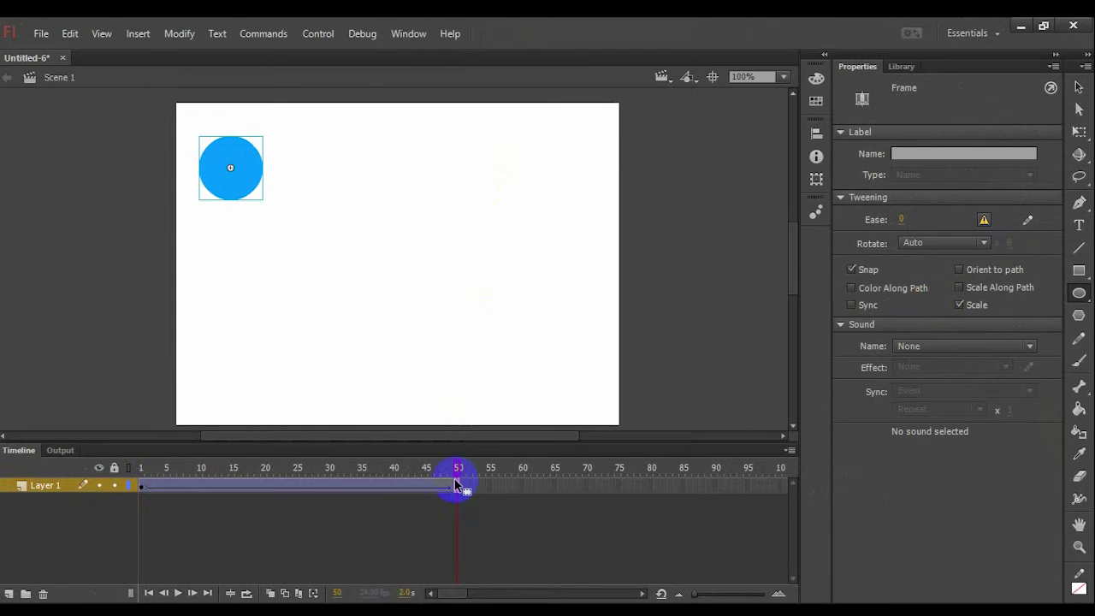
# - Move the circle in frame 50 horizontally across to the right side of the stage, at about X 488
pyautogui.click(1079, 87)
pyautogui.click(227, 170)
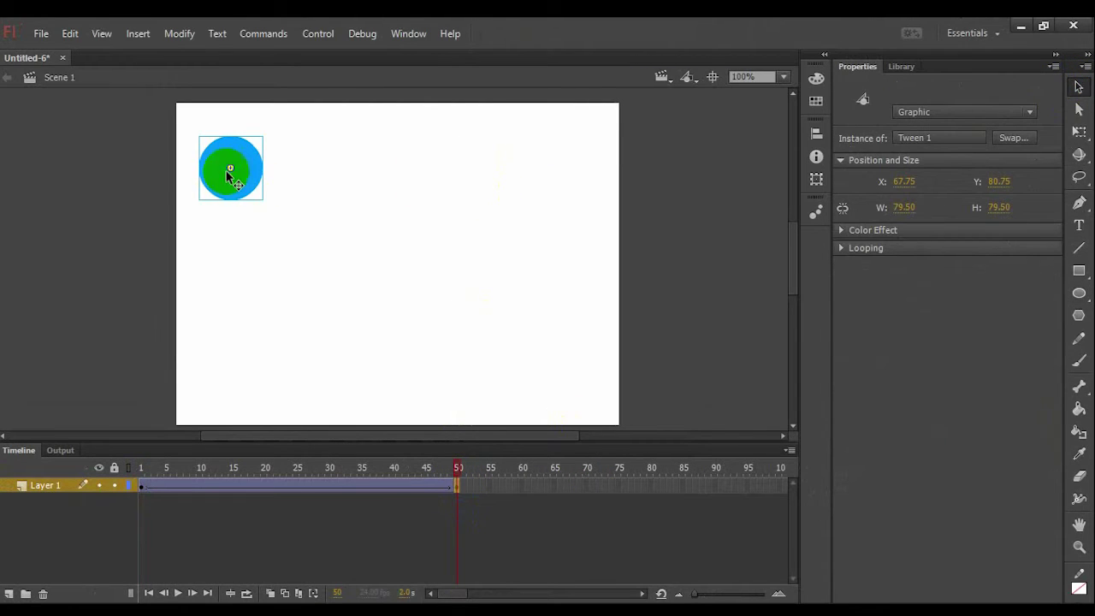
pyautogui.moveTo(245, 172); pyautogui.dragTo(588, 181)
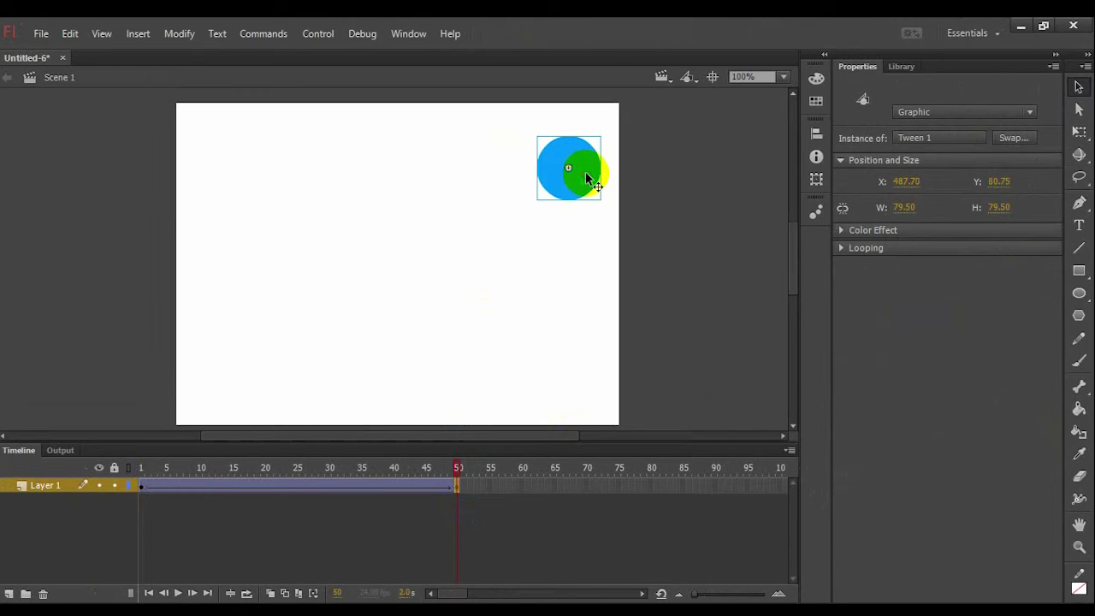
# - Test the movie to preview the circle's tween, and close the preview
pyautogui.moveTo(457, 467)
pyautogui.mouseDown()
pyautogui.moveTo(122, 467)
pyautogui.moveTo(458, 472)
pyautogui.mouseUp()
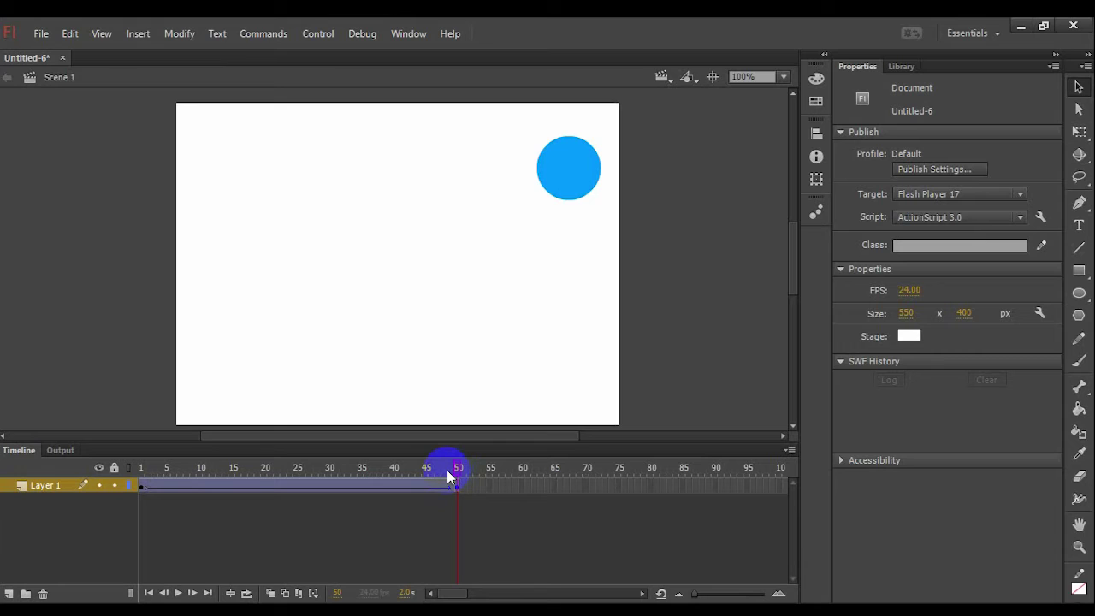
pyautogui.hotkey('ctrl', 'Return')
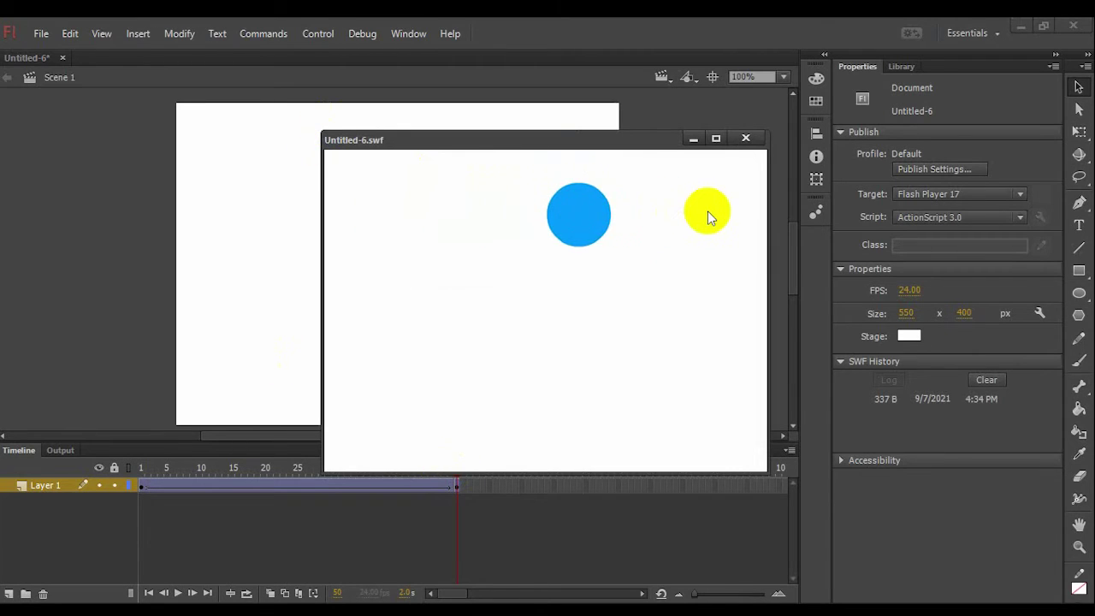
pyautogui.click(745, 138)
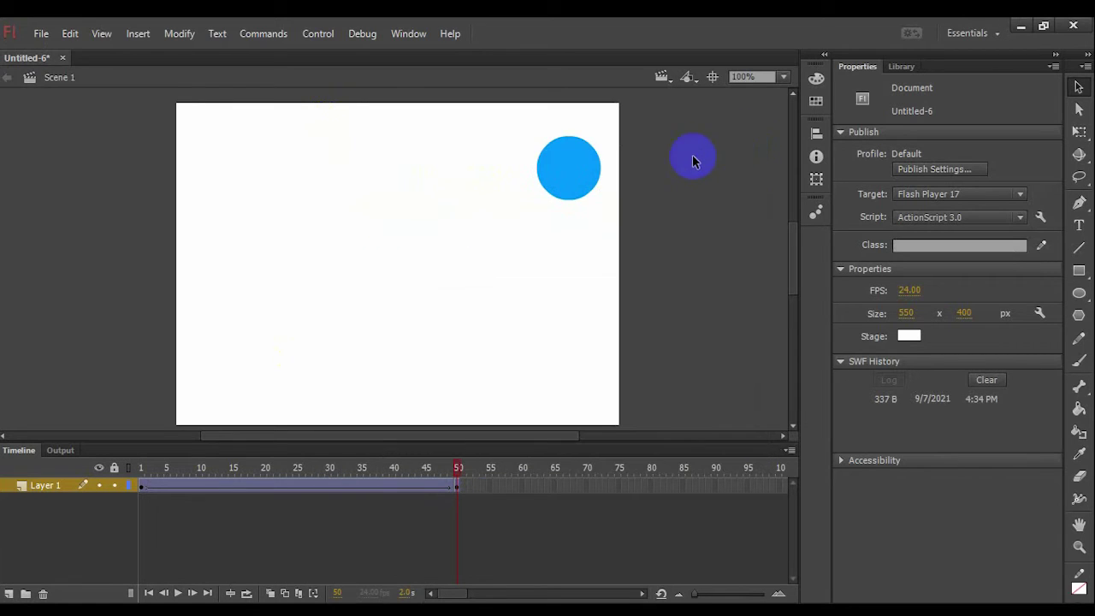
pyautogui.moveTo(457, 469); pyautogui.dragTo(130, 467)
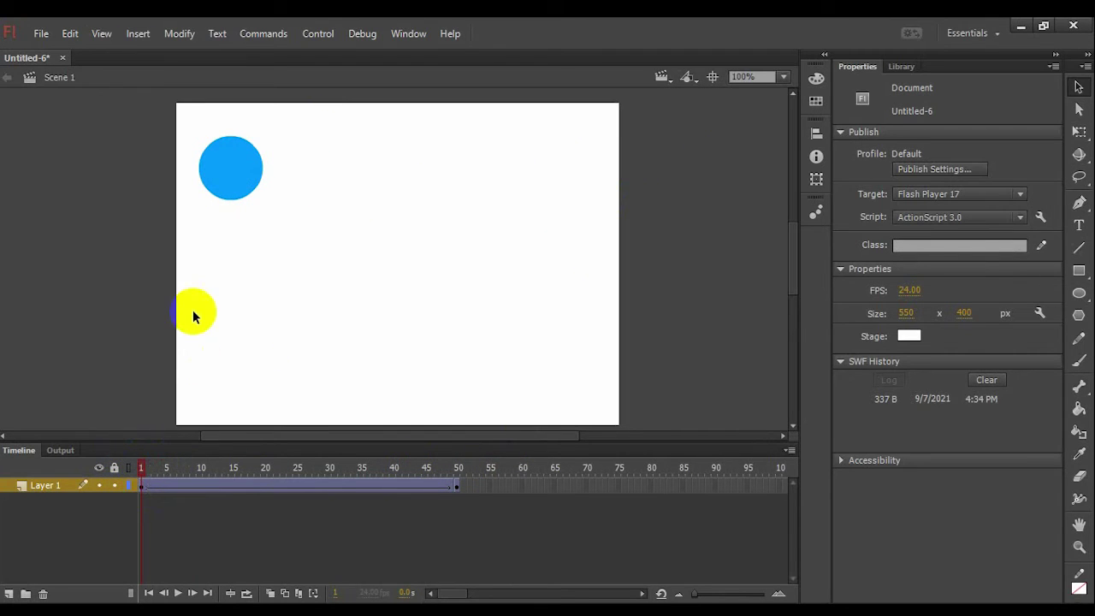
pyautogui.click(215, 171)
pyautogui.moveTo(391, 185); pyautogui.dragTo(241, 224)
pyautogui.moveTo(225, 165); pyautogui.dragTo(308, 352)
pyautogui.moveTo(406, 167); pyautogui.dragTo(502, 382)
pyautogui.click(124, 485)
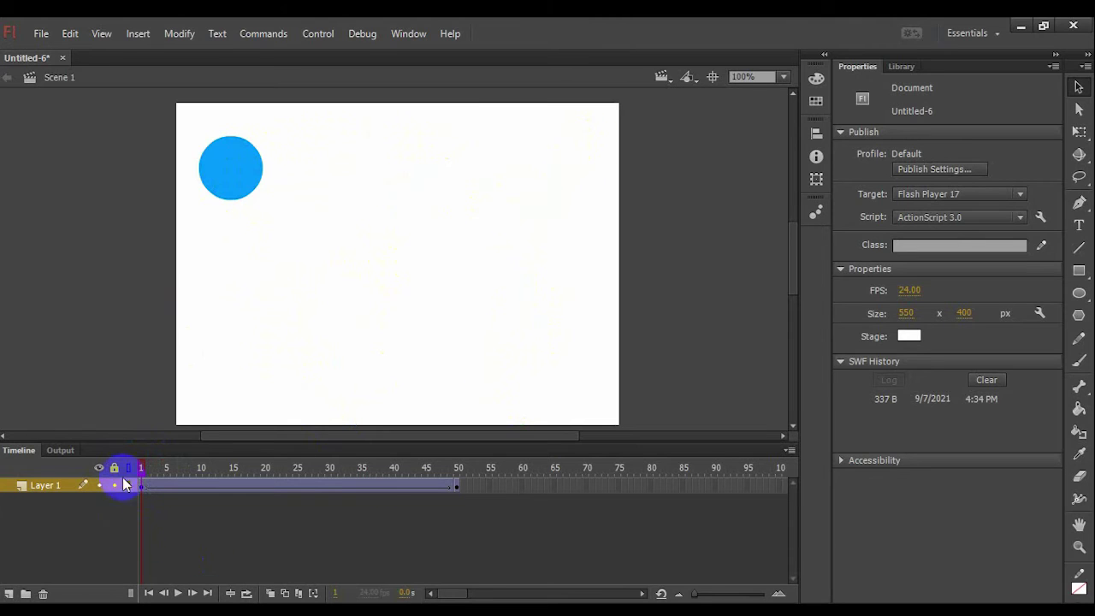
pyautogui.moveTo(141, 469); pyautogui.dragTo(118, 484)
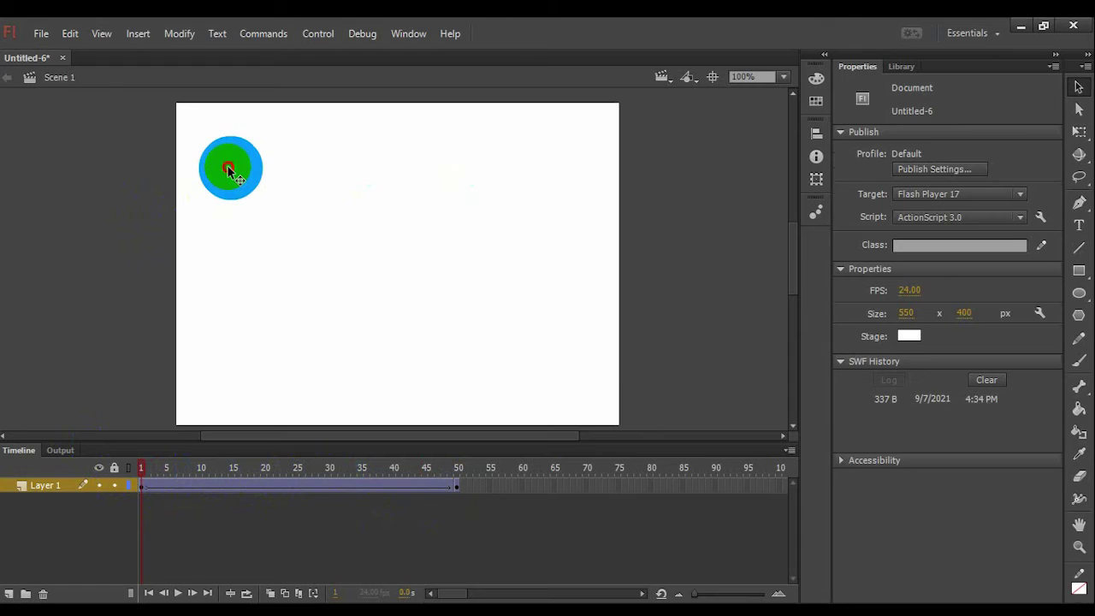
pyautogui.click(229, 168)
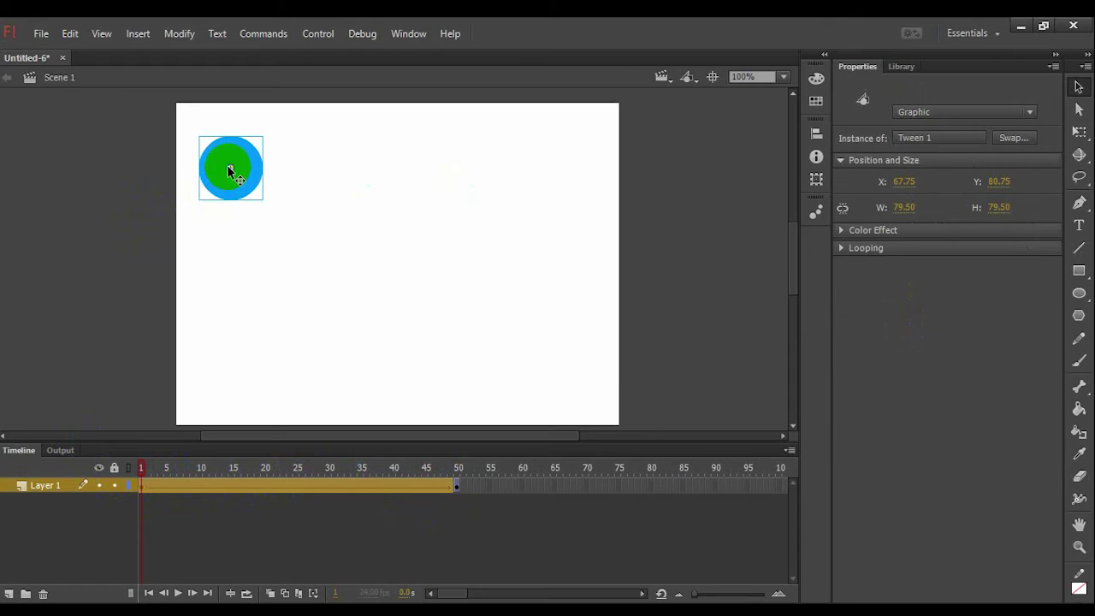
# - Insert a keyframe at frame 10 and move the circle straight down near the stage's bottom edge, at about Y 352
pyautogui.click(202, 485)
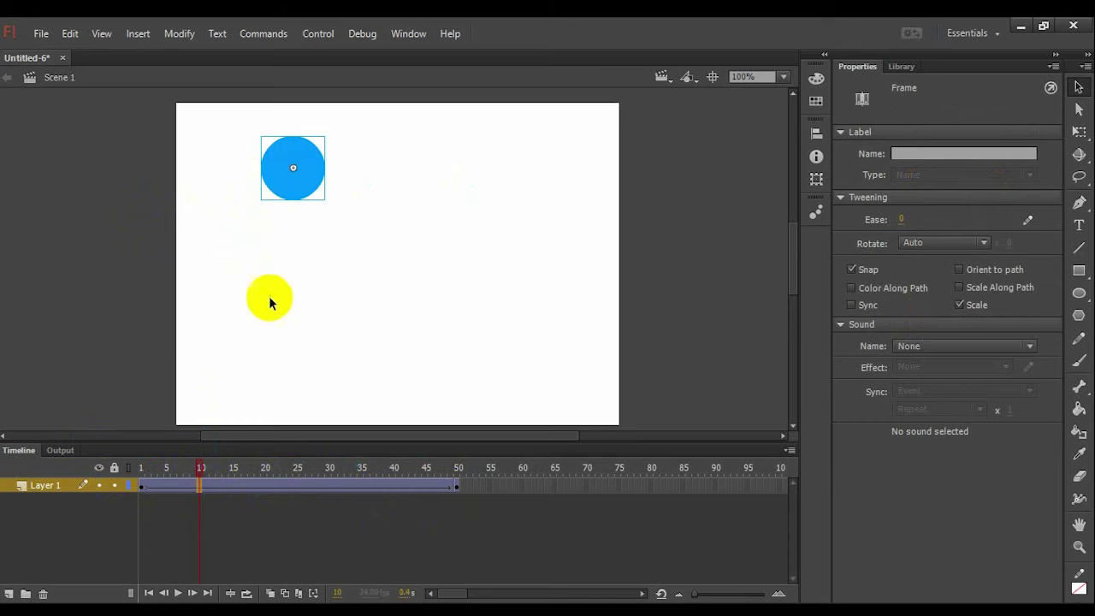
pyautogui.rightClick(199, 486)
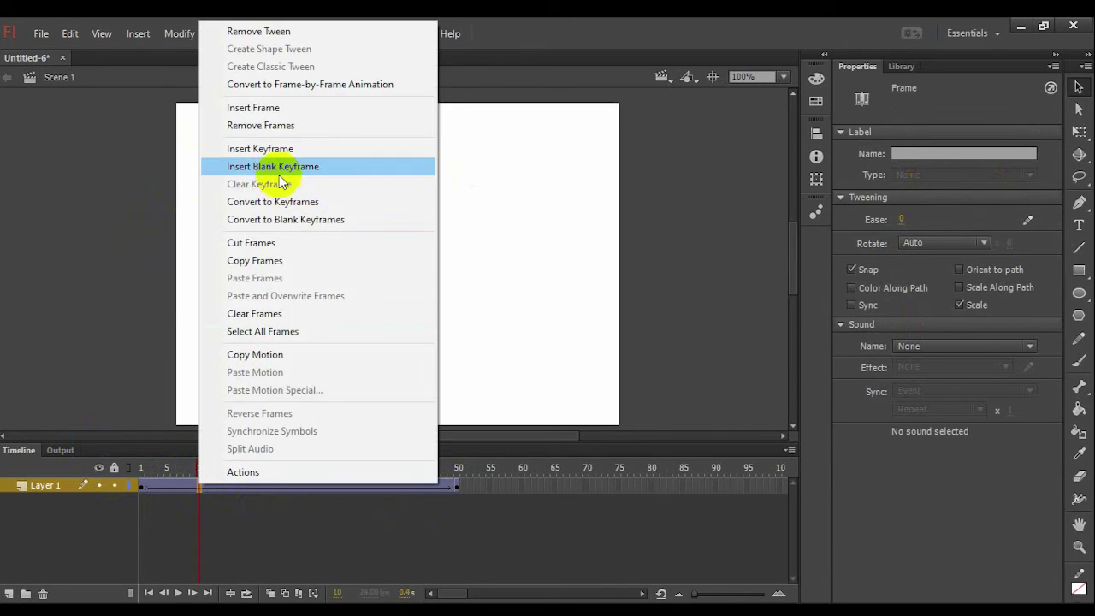
pyautogui.click(285, 149)
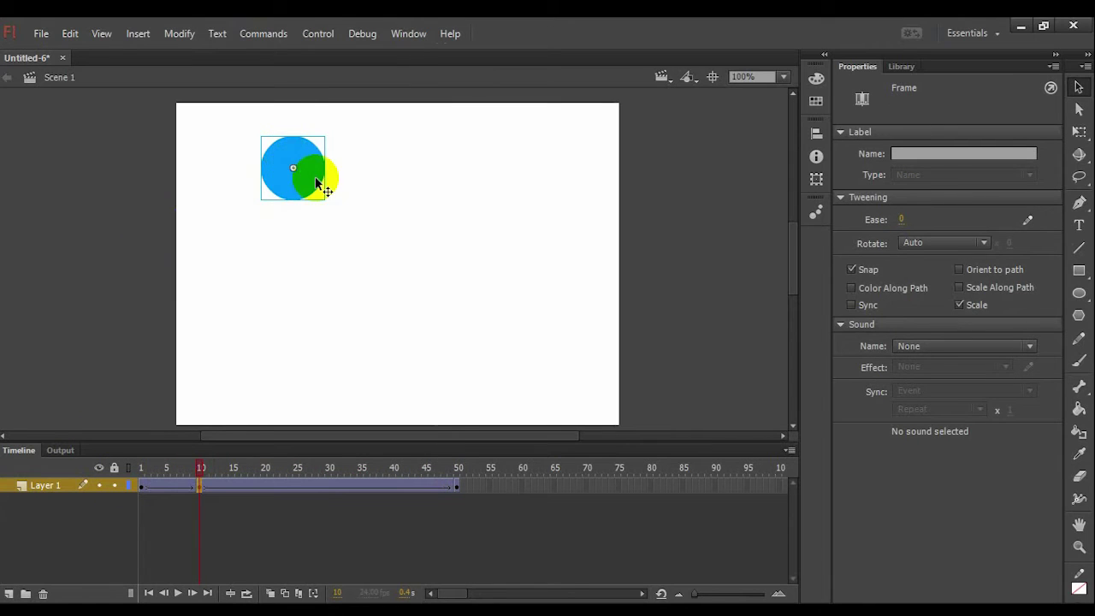
pyautogui.moveTo(310, 177); pyautogui.dragTo(311, 395)
# - Insert a keyframe at frame 20 and move the circle up near the stage's top edge, at about X 285, Y 62
pyautogui.click(268, 485)
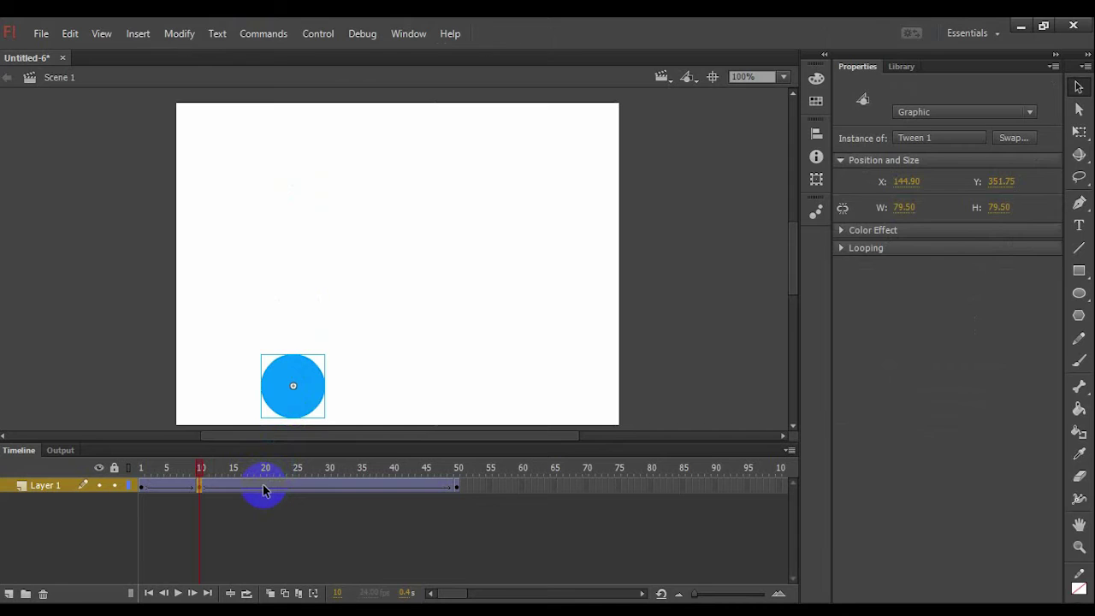
pyautogui.click(264, 488)
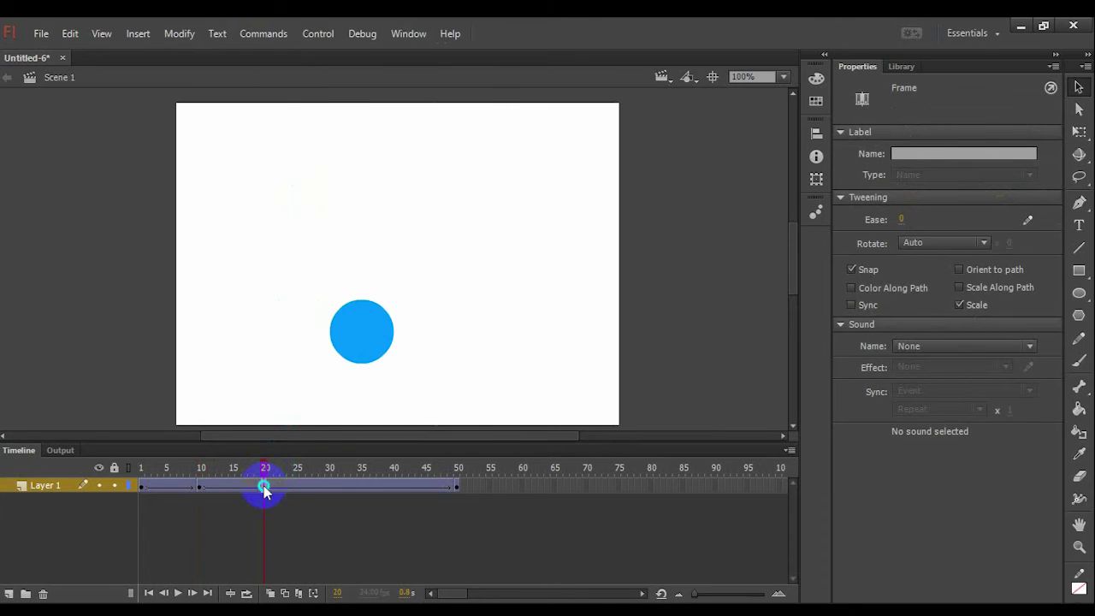
pyautogui.rightClick(262, 484)
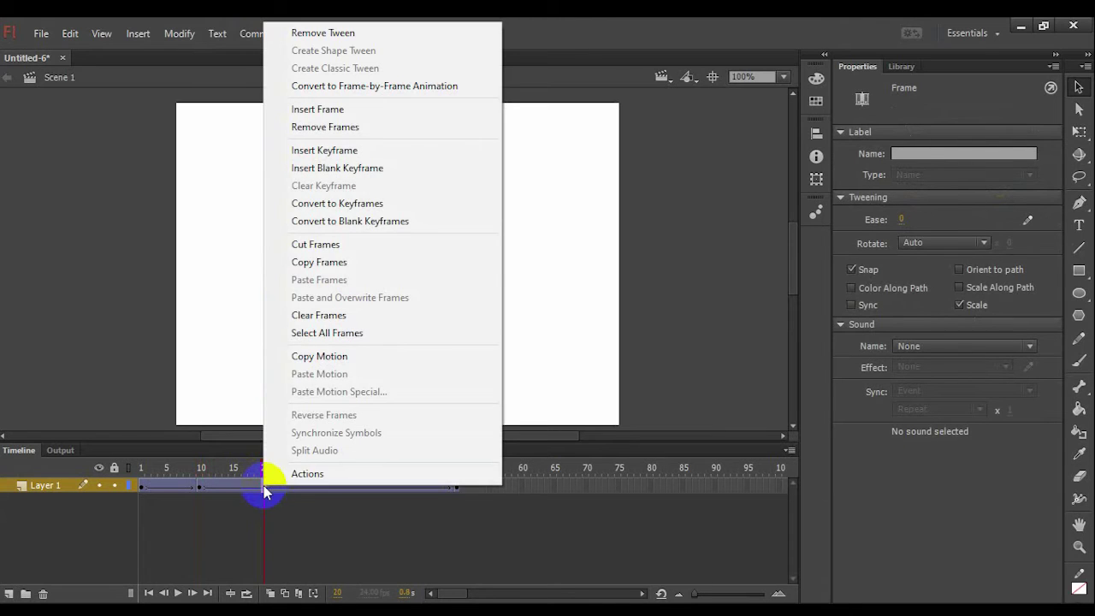
pyautogui.click(335, 154)
pyautogui.moveTo(362, 330); pyautogui.dragTo(411, 150)
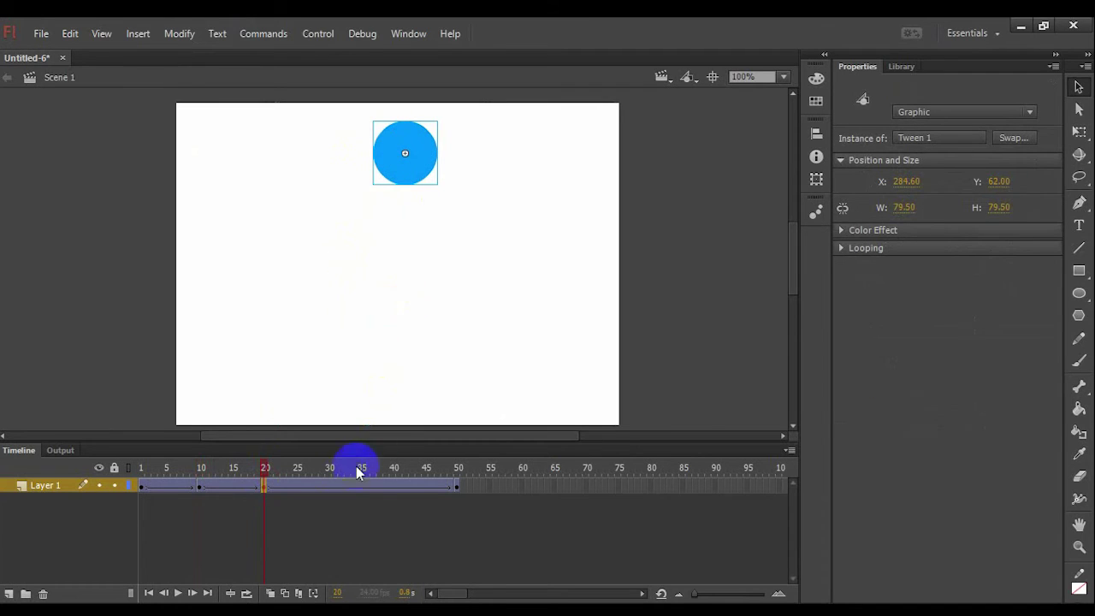
# - Insert a keyframe at frame 30 and move the circle down near the stage's bottom edge, at about X 375, Y 343
pyautogui.click(329, 485)
pyautogui.rightClick(328, 484)
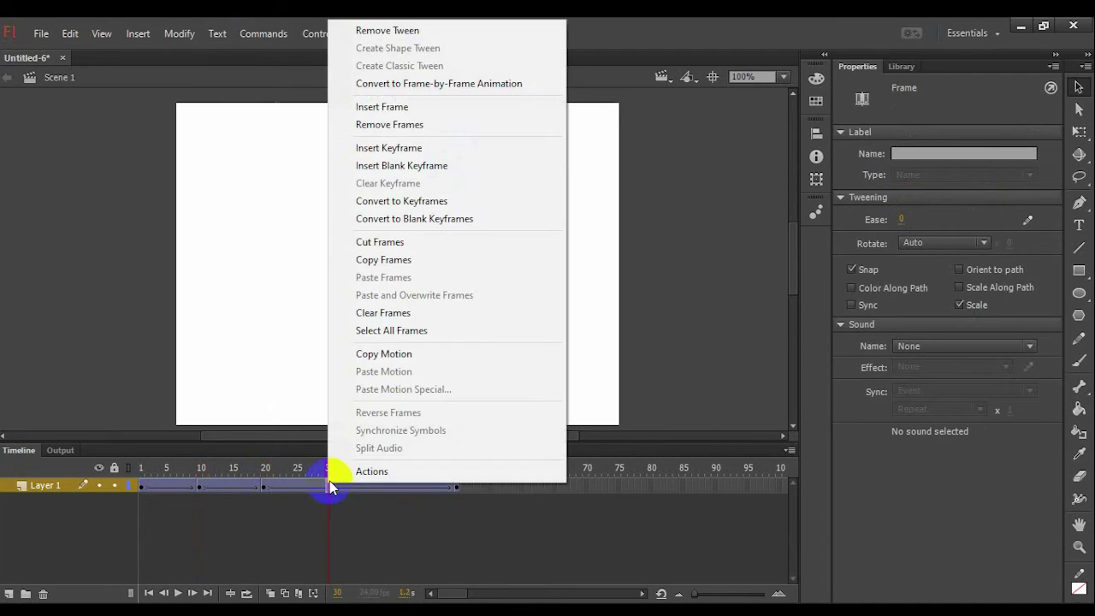
pyautogui.click(391, 146)
pyautogui.moveTo(462, 168); pyautogui.dragTo(481, 394)
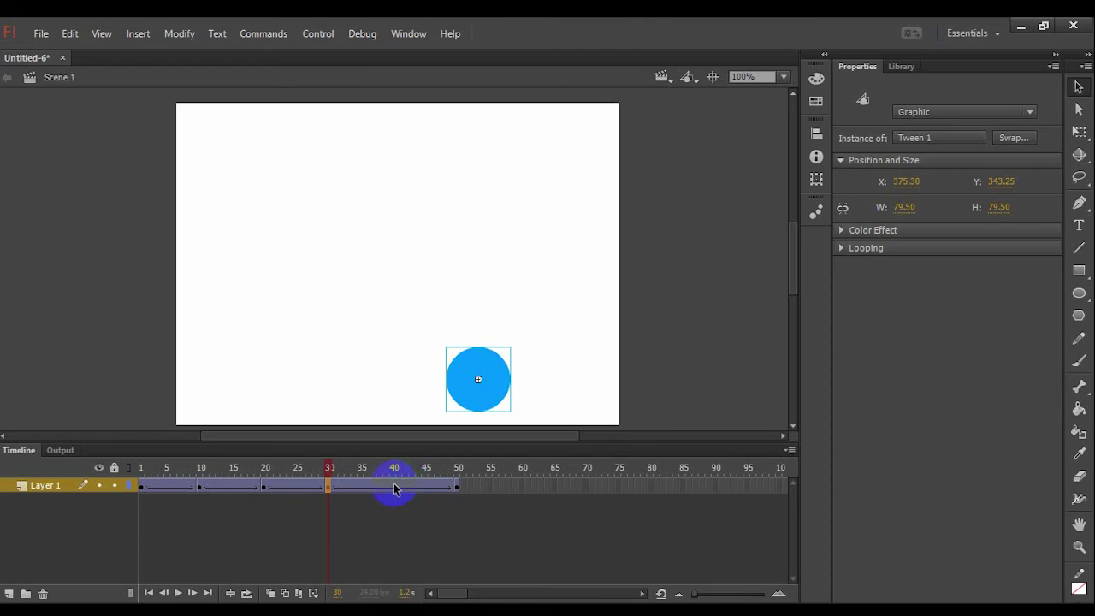
# - Insert a keyframe at frame 40 with the circle moved up near the stage's top edge, and move it down at frame 50 to about X 488, Y 343
pyautogui.rightClick(393, 486)
pyautogui.click(488, 149)
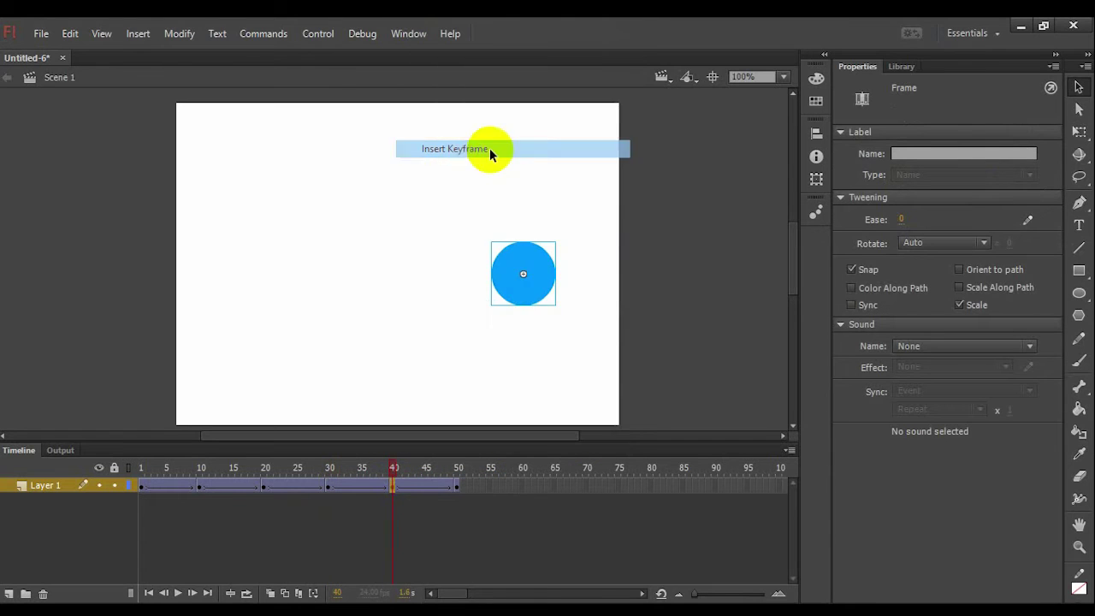
pyautogui.moveTo(527, 291); pyautogui.dragTo(547, 169)
pyautogui.click(463, 482)
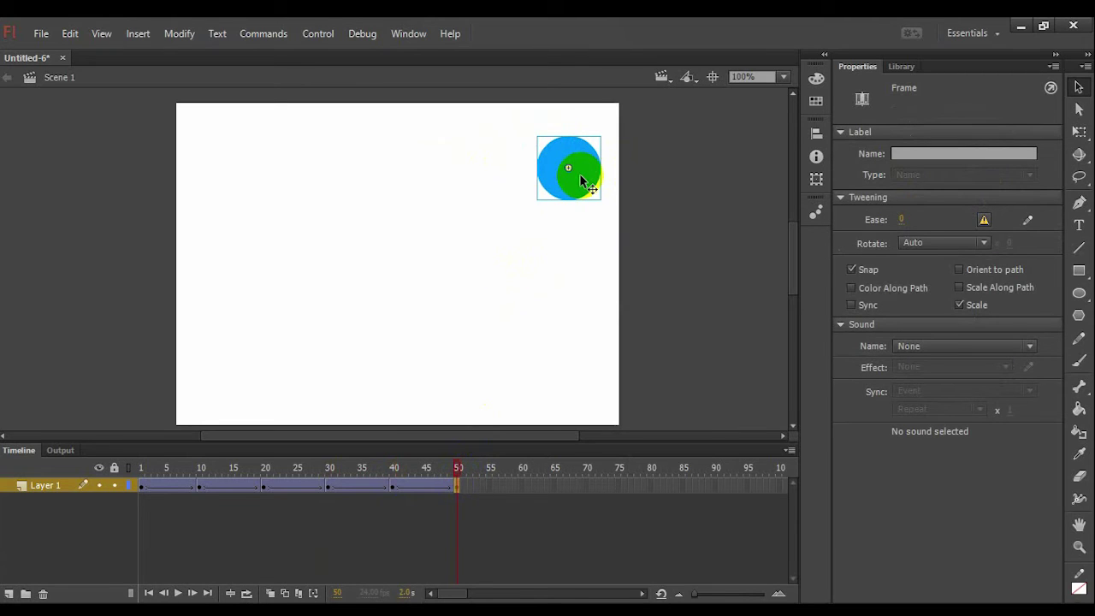
pyautogui.moveTo(580, 182); pyautogui.dragTo(584, 391)
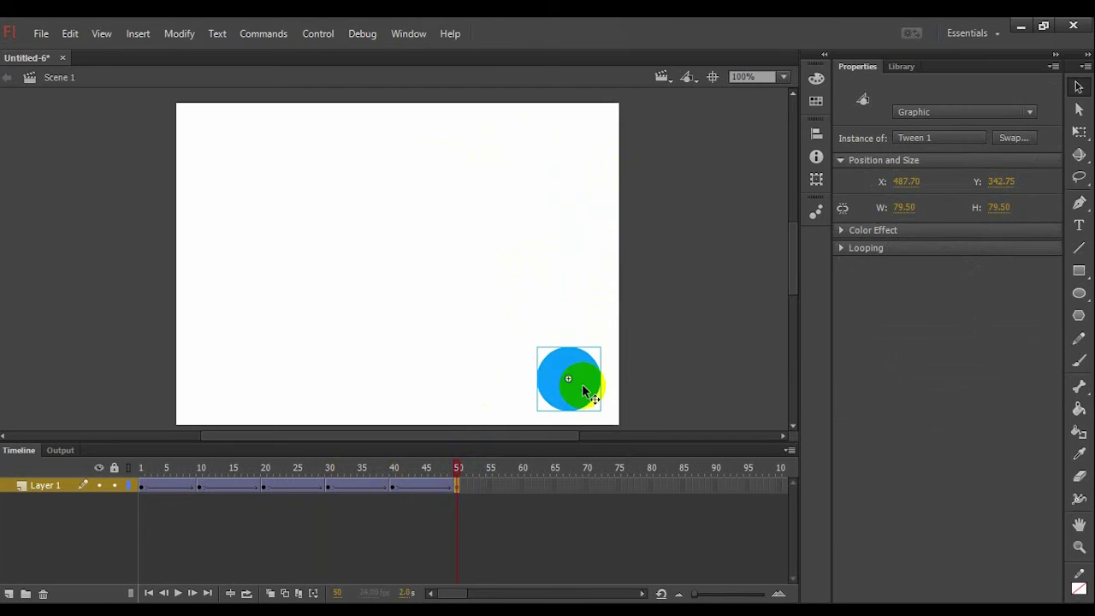
# - Scrub the playhead back from frame 50 to frame 1, test the movie to preview the full bounce, and close the preview
pyautogui.moveTo(455, 466); pyautogui.dragTo(117, 532)
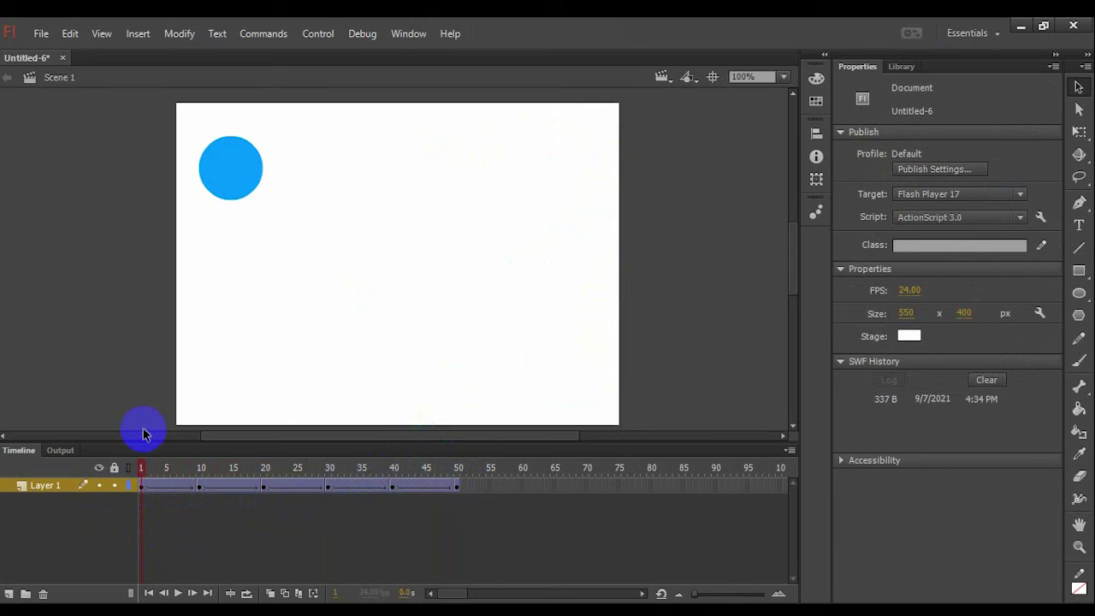
pyautogui.hotkey('ctrl', 'Return')
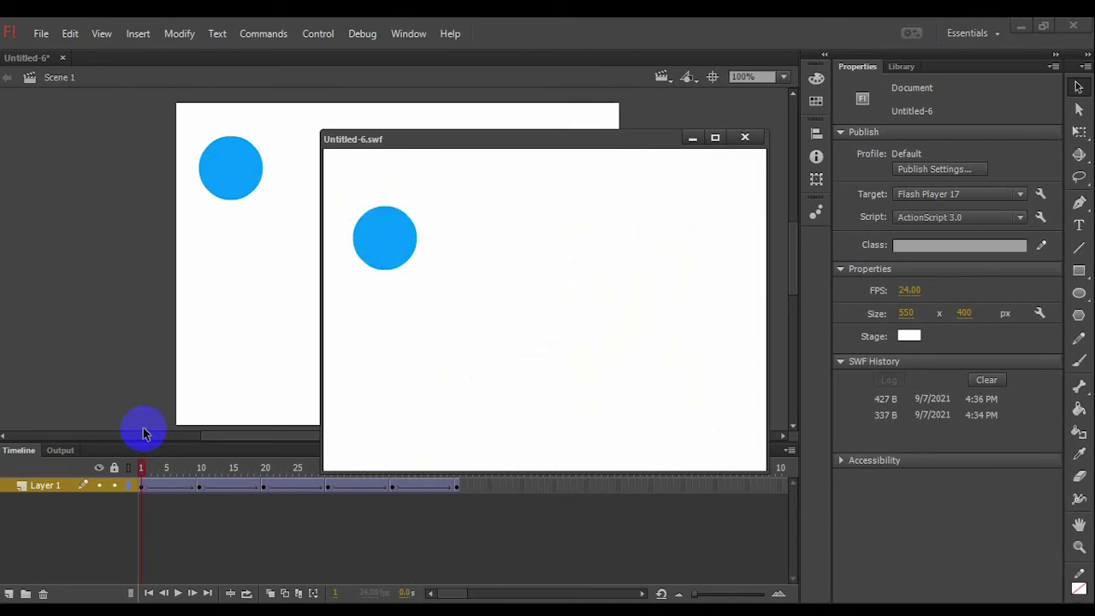
pyautogui.click(745, 138)
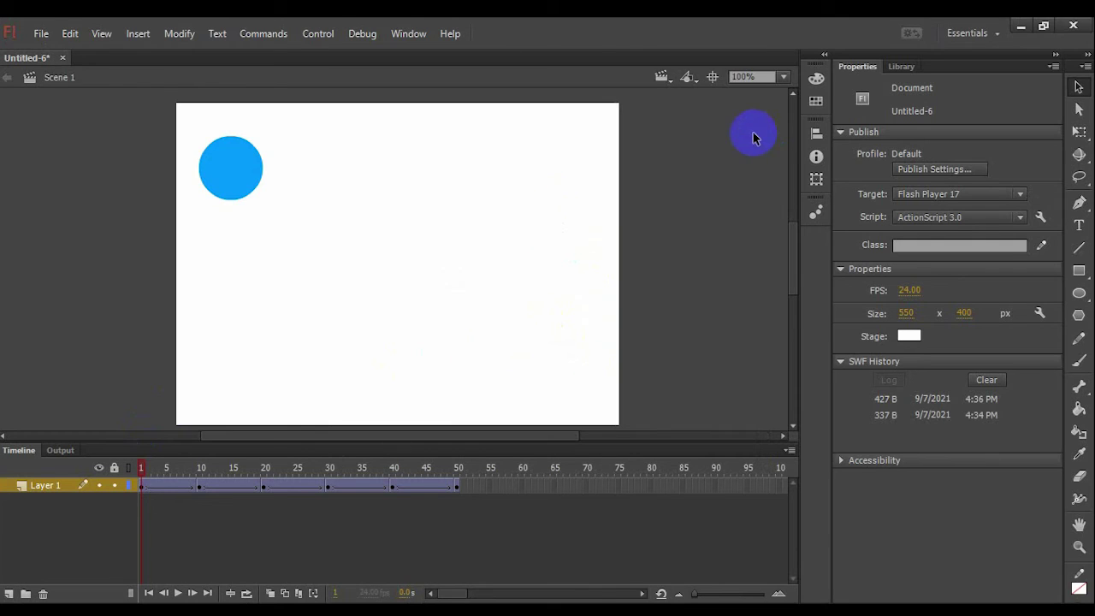
# - Use the Free Transform tool to shrink the circle at the frame 10 keyframe to about 27.5 by 27.5 px
pyautogui.click(141, 486)
pyautogui.click(1080, 155)
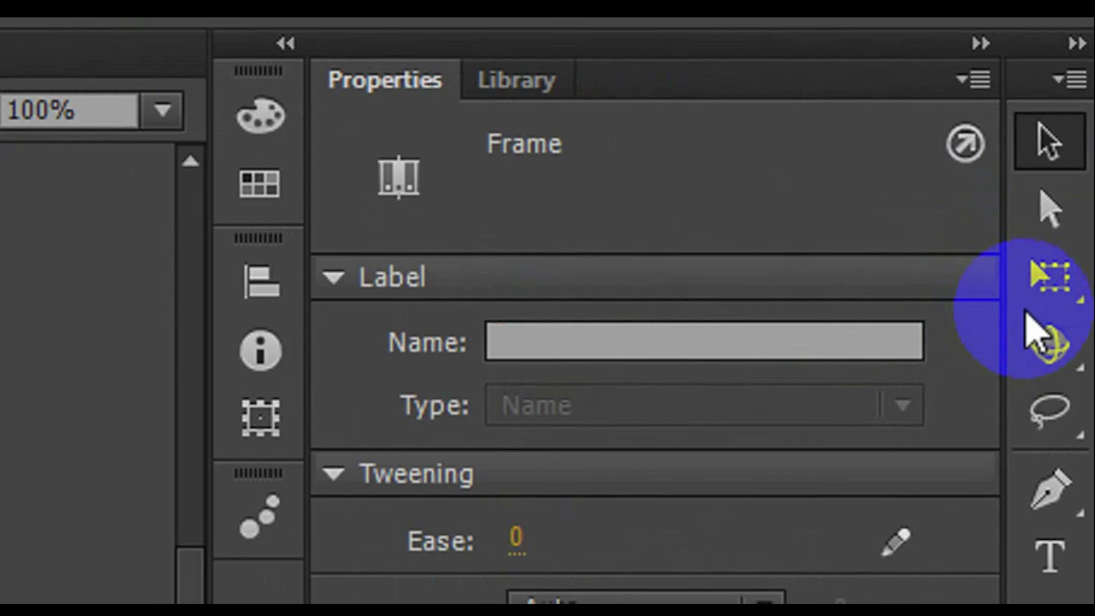
pyautogui.click(1078, 87)
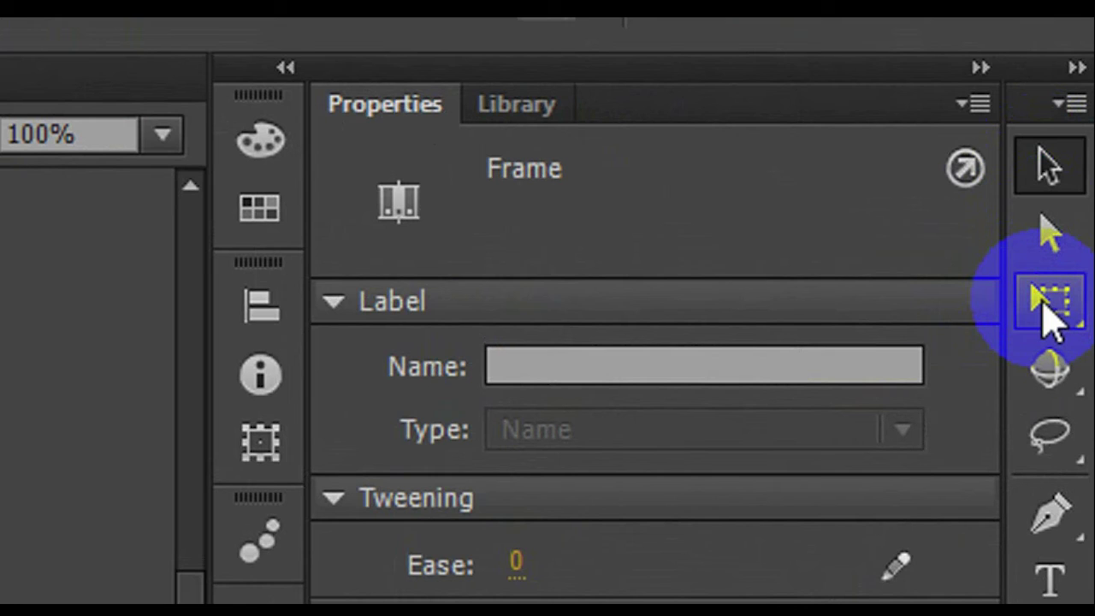
pyautogui.click(1041, 301)
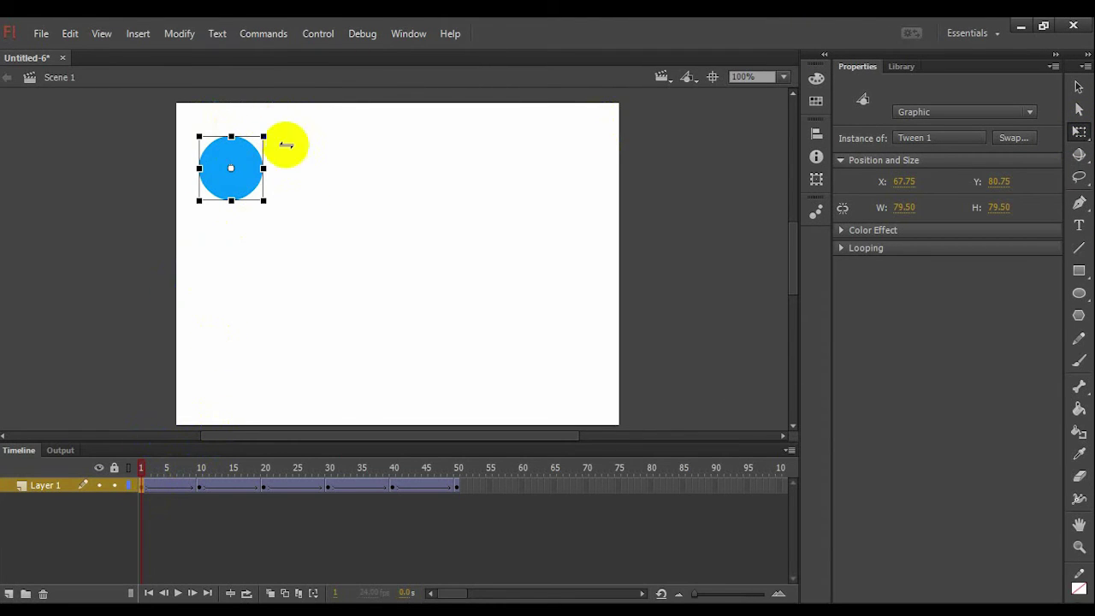
pyautogui.click(202, 489)
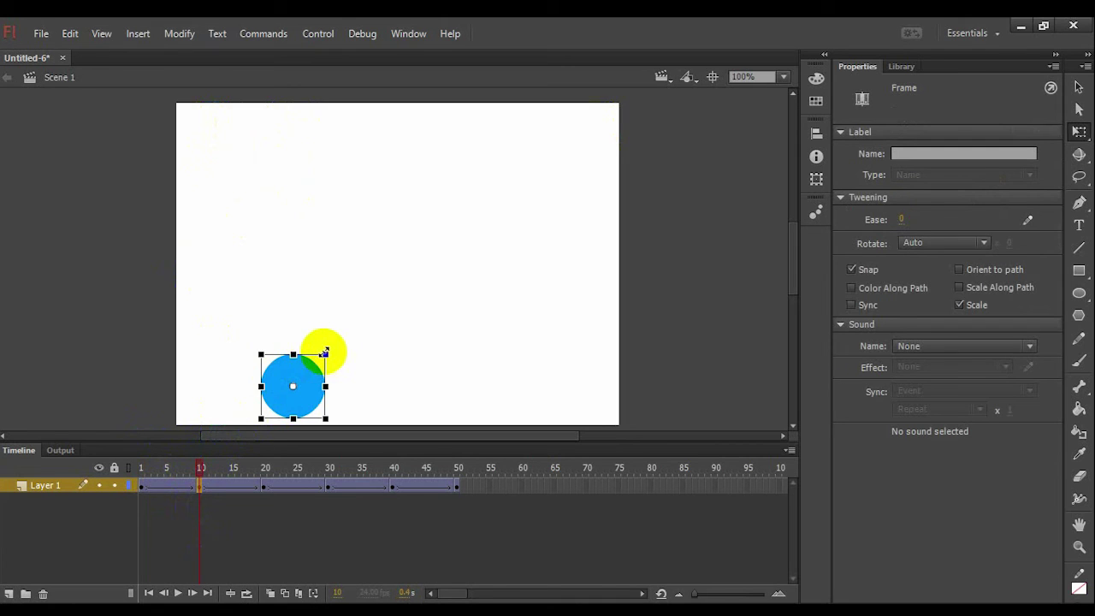
pyautogui.moveTo(318, 354); pyautogui.dragTo(302, 366)
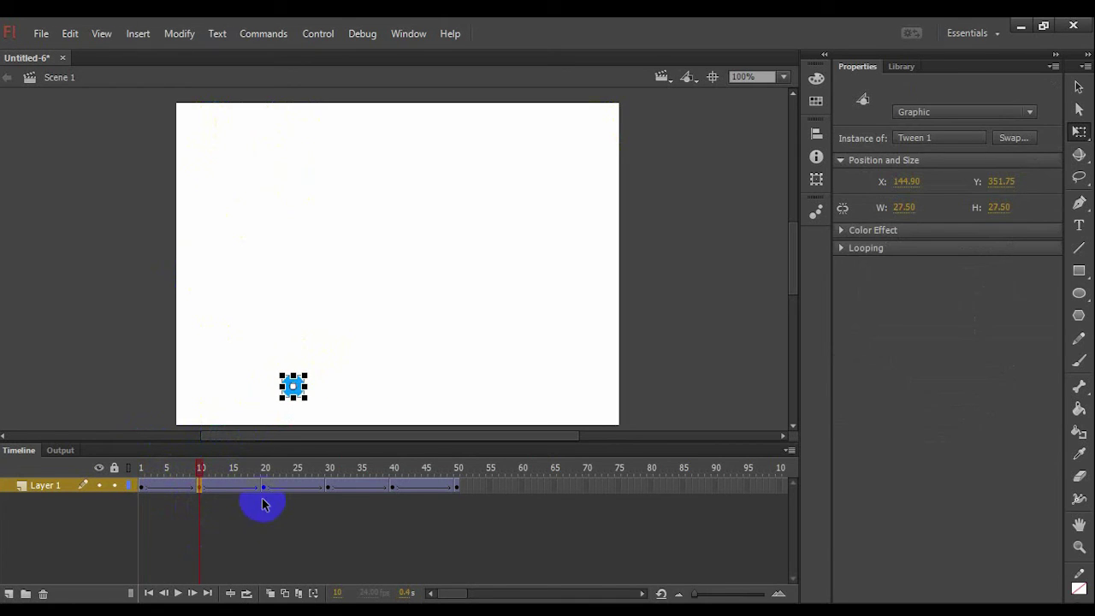
# - Resize the circle at the frame 20 keyframe, and shrink it at the frame 30 keyframe to about 19.5 by 19.5 px
pyautogui.click(265, 486)
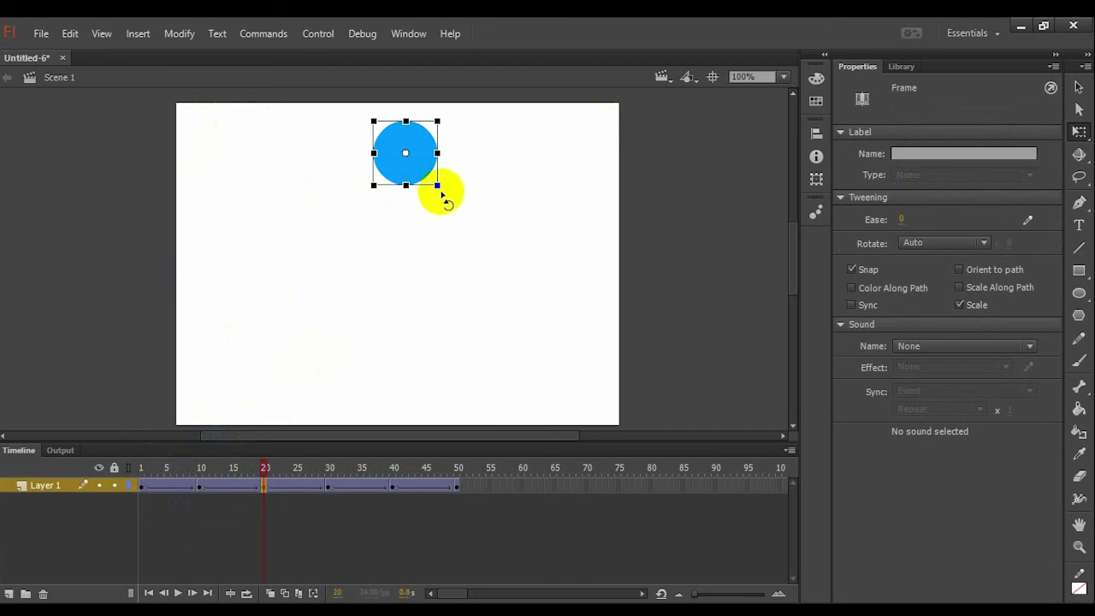
pyautogui.moveTo(436, 182)
pyautogui.mouseDown()
pyautogui.moveTo(479, 235)
pyautogui.moveTo(425, 181)
pyautogui.moveTo(427, 198)
pyautogui.mouseUp()
pyautogui.click(329, 485)
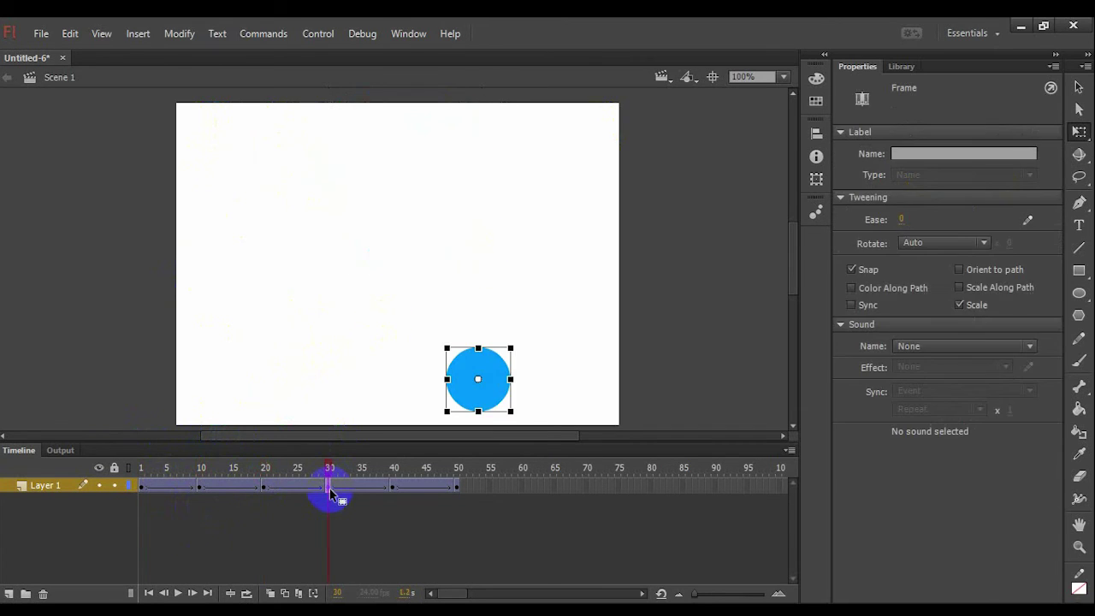
pyautogui.moveTo(512, 347); pyautogui.dragTo(488, 370)
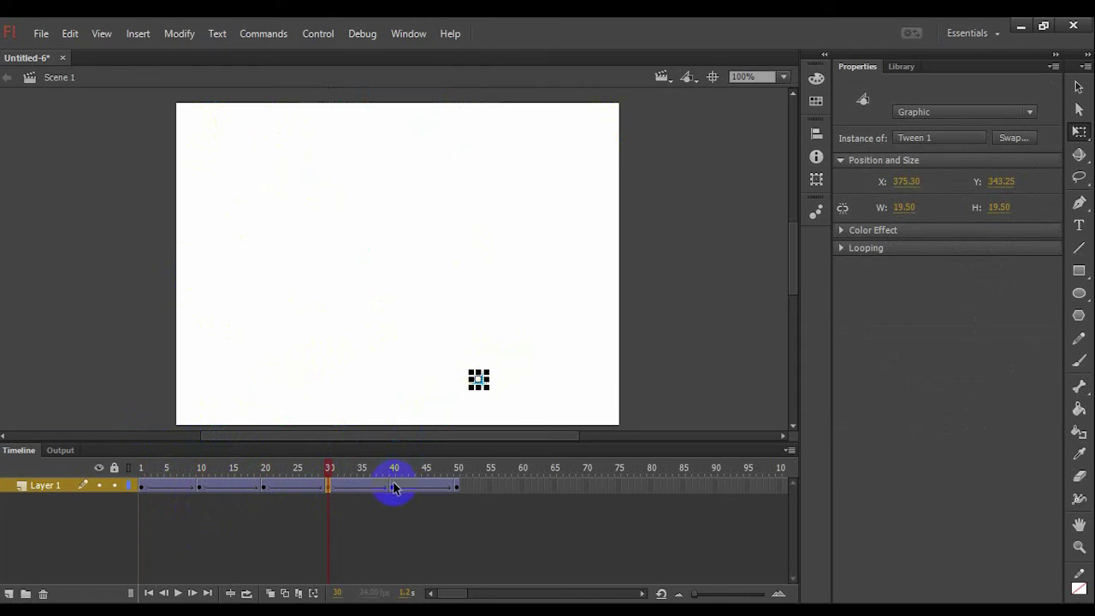
# - Enlarge the circle at the frame 40 keyframe to about 217.5 by 217.5 px, centred at about X 396, Y 129
pyautogui.click(392, 486)
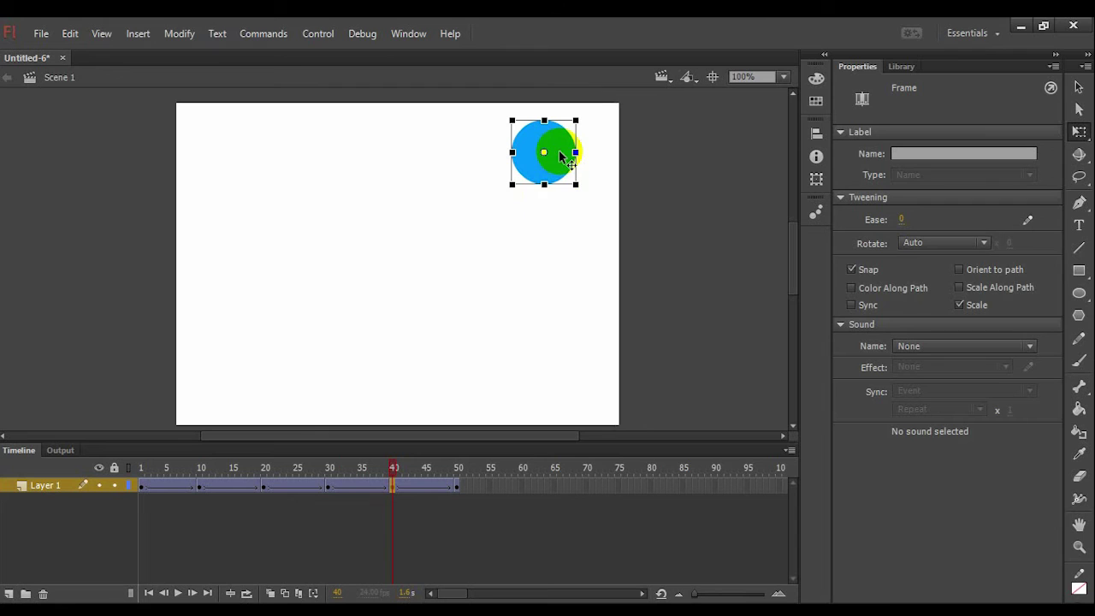
pyautogui.moveTo(511, 184); pyautogui.dragTo(495, 238)
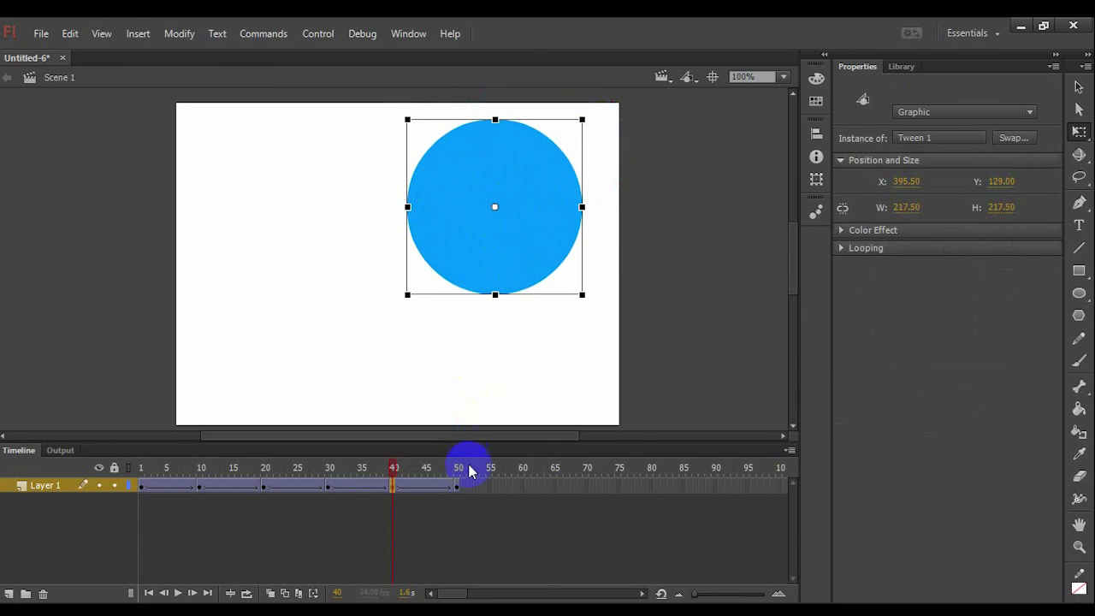
pyautogui.click(459, 486)
pyautogui.moveTo(553, 402)
pyautogui.mouseDown()
pyautogui.moveTo(575, 360)
pyautogui.moveTo(590, 393)
pyautogui.moveTo(552, 402)
pyautogui.mouseUp()
# - Scrub the timeline back to frame 1, test the movie to preview the circle's size changes, and close the preview
pyautogui.click(460, 470)
pyautogui.moveTo(458, 473); pyautogui.dragTo(105, 447)
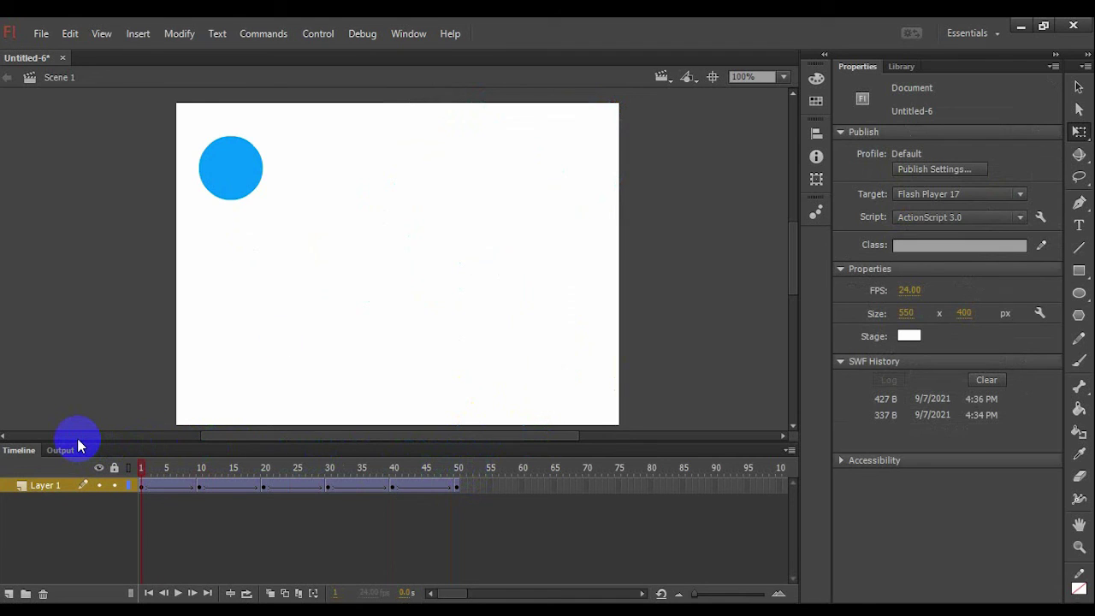
pyautogui.hotkey('ctrl', 'Return')
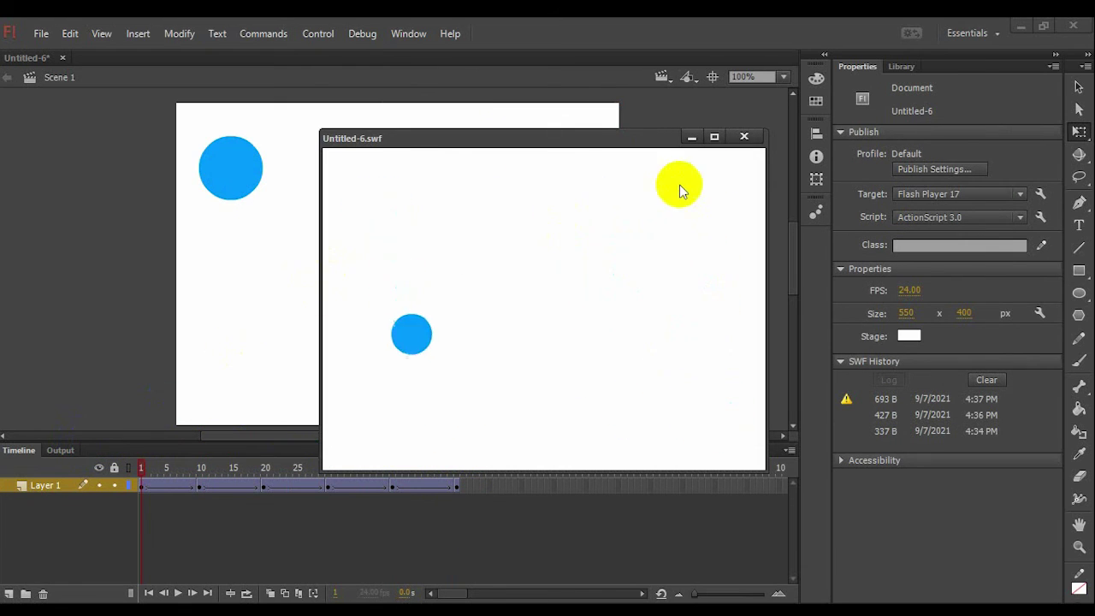
pyautogui.click(744, 137)
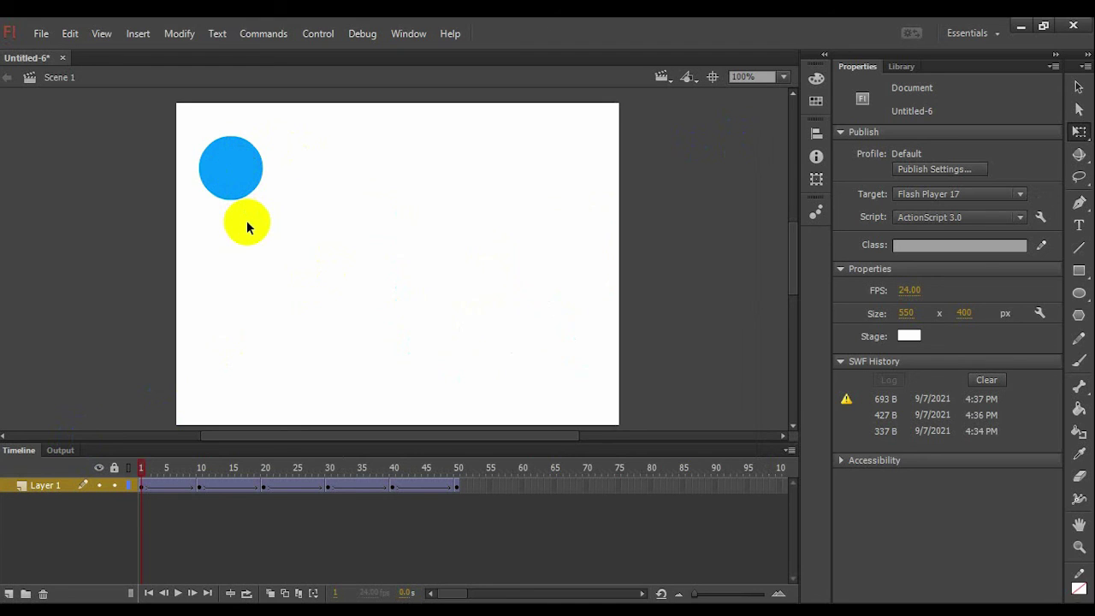
# - Scrub the timeline from frame 1 to frame 45, and test the movie again in a maximized preview
pyautogui.click(148, 460)
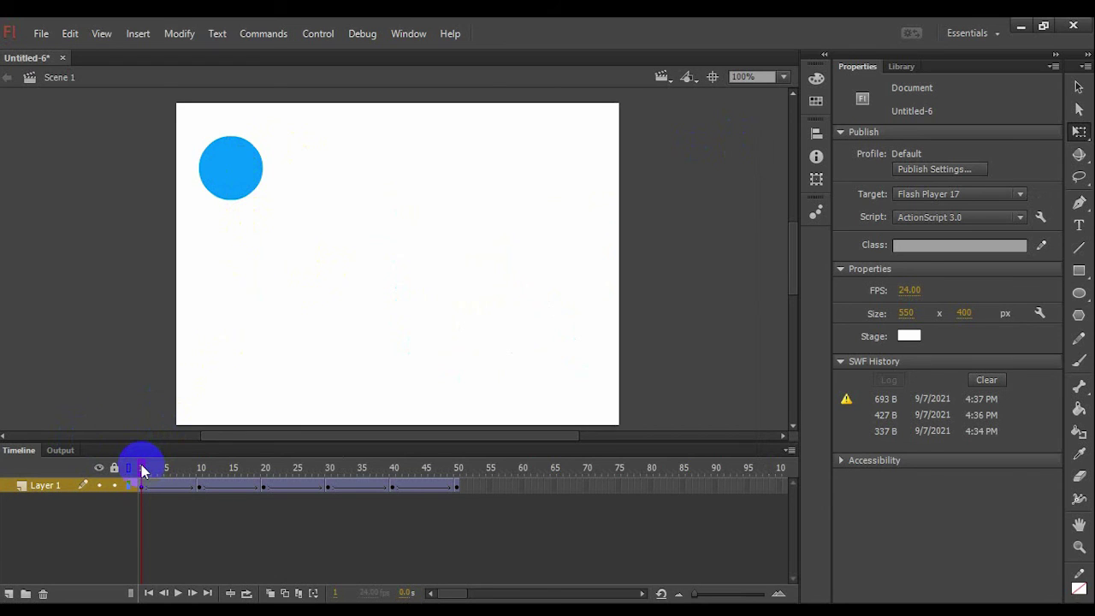
pyautogui.moveTo(143, 470); pyautogui.dragTo(426, 453)
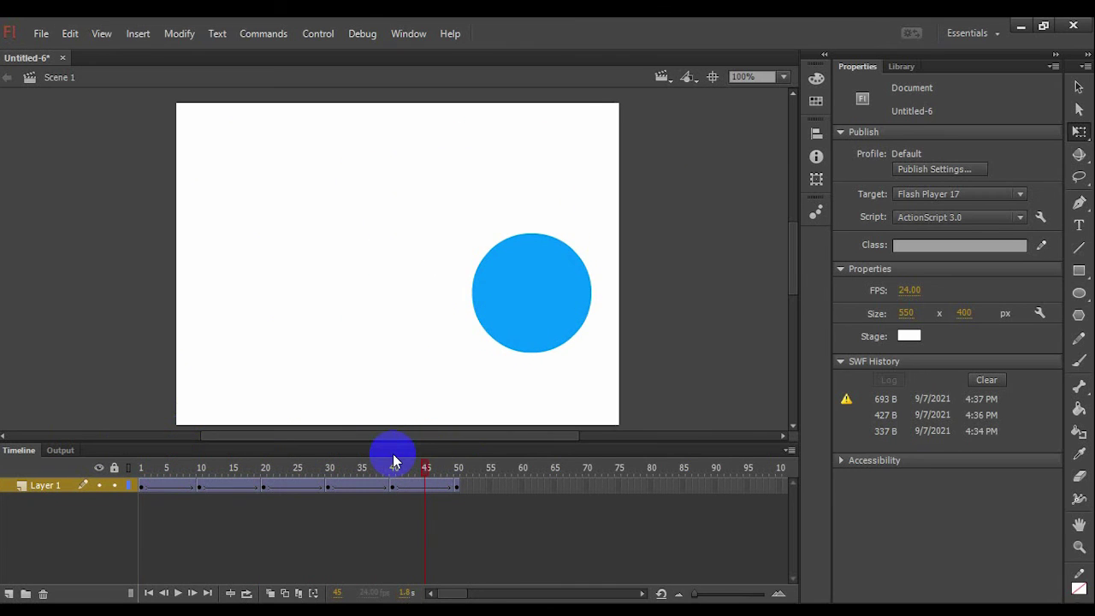
pyautogui.hotkey('ctrl', 'Return')
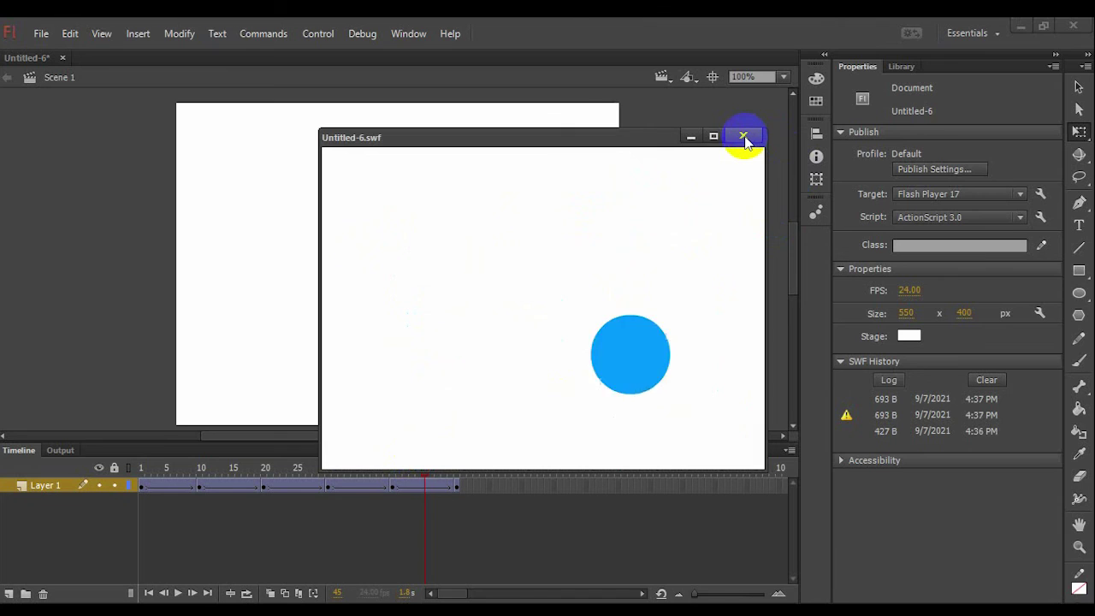
pyautogui.click(713, 136)
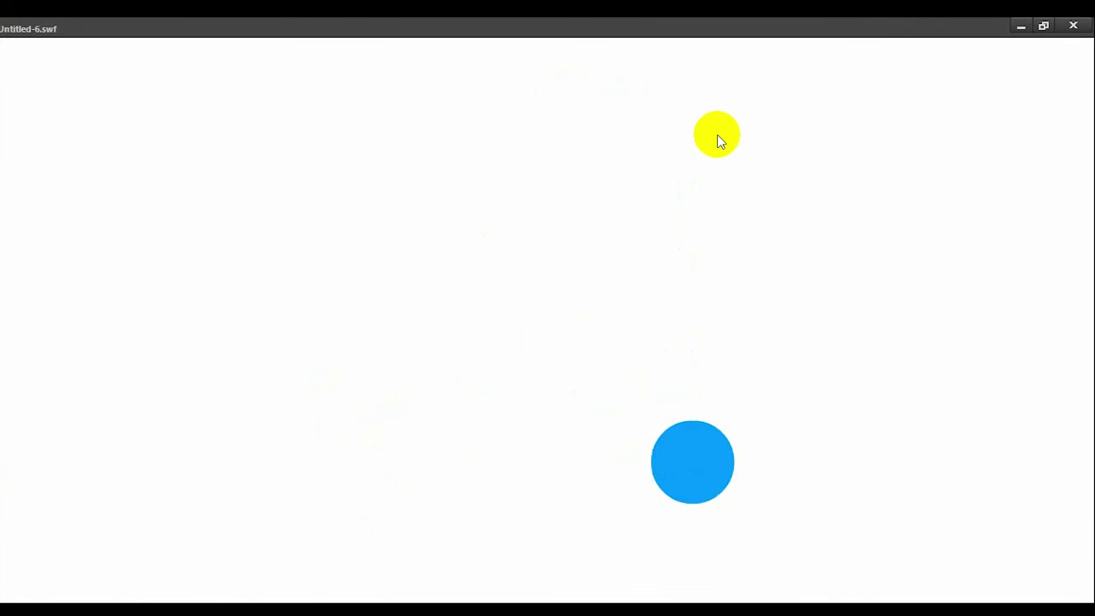